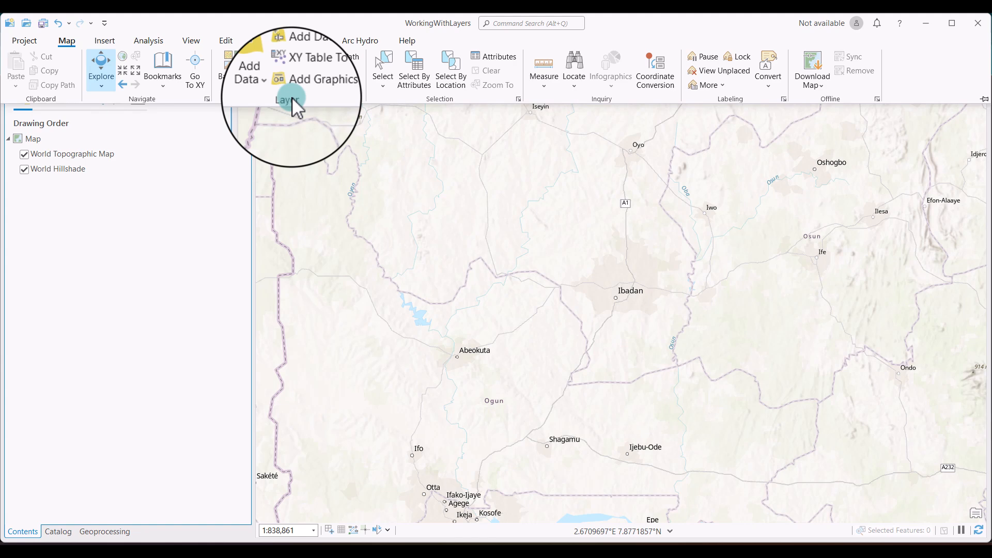
# Add the Ibadant_3.shp shapefile to the map from Clean > Class Exercise > Tutorial File > Ibadan_shp.
pyautogui.click(261, 68)
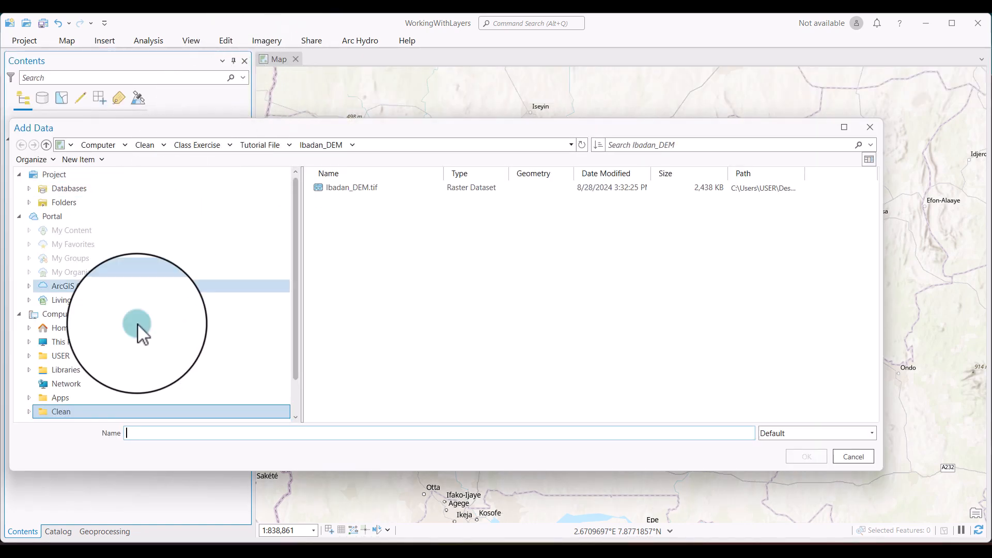
pyautogui.click(73, 412)
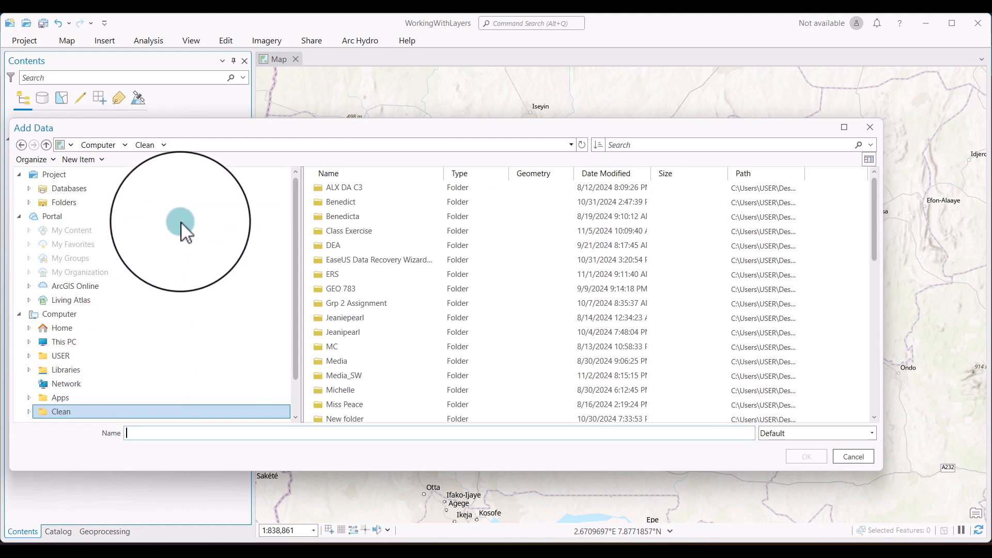
pyautogui.scroll(-4, 399, 275)
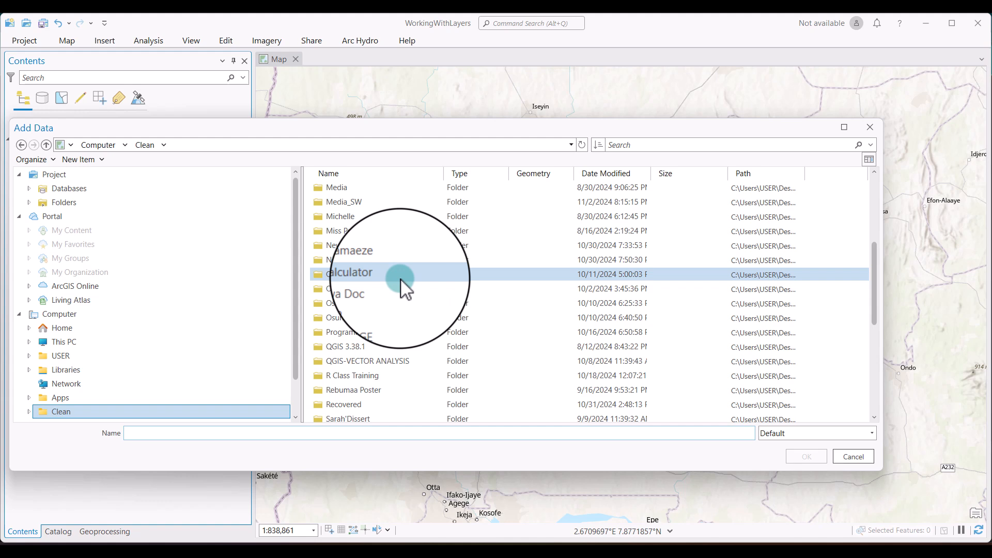
pyautogui.scroll(-1, 401, 279)
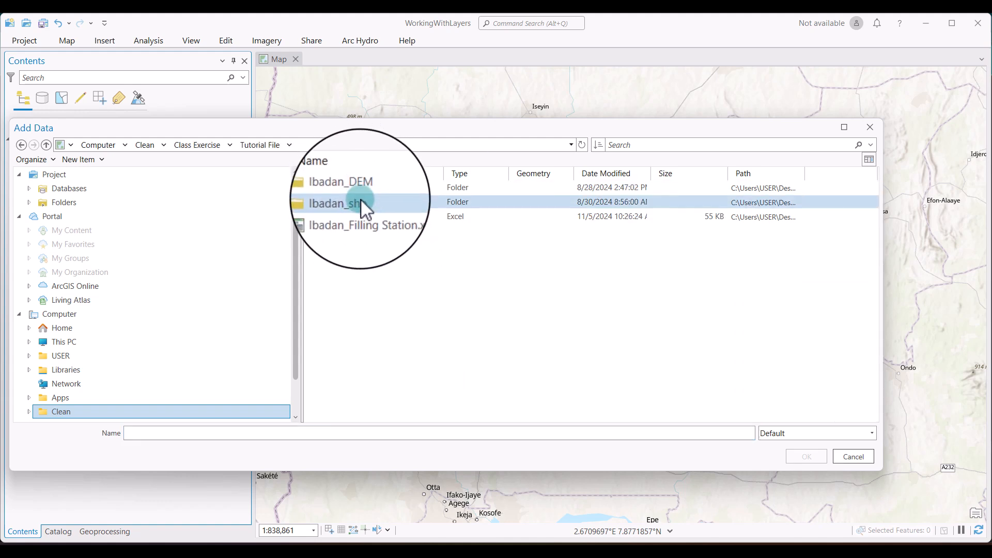
pyautogui.click(361, 199)
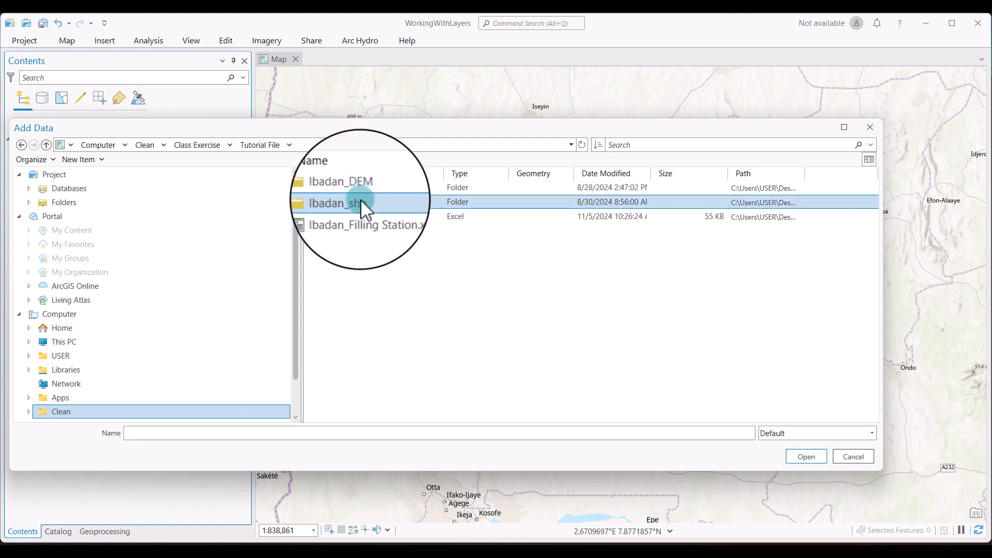
pyautogui.doubleClick(361, 200)
pyautogui.click(350, 188)
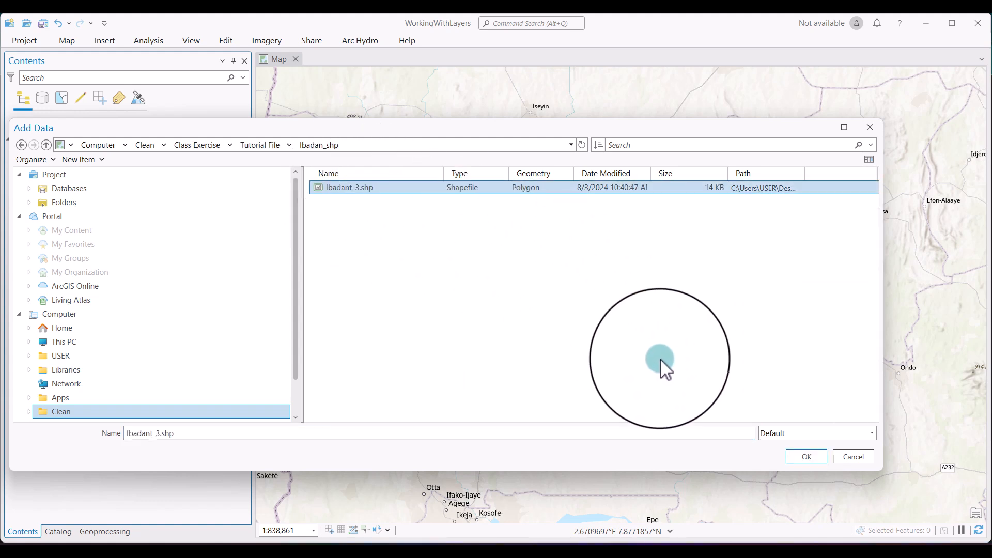
pyautogui.click(806, 455)
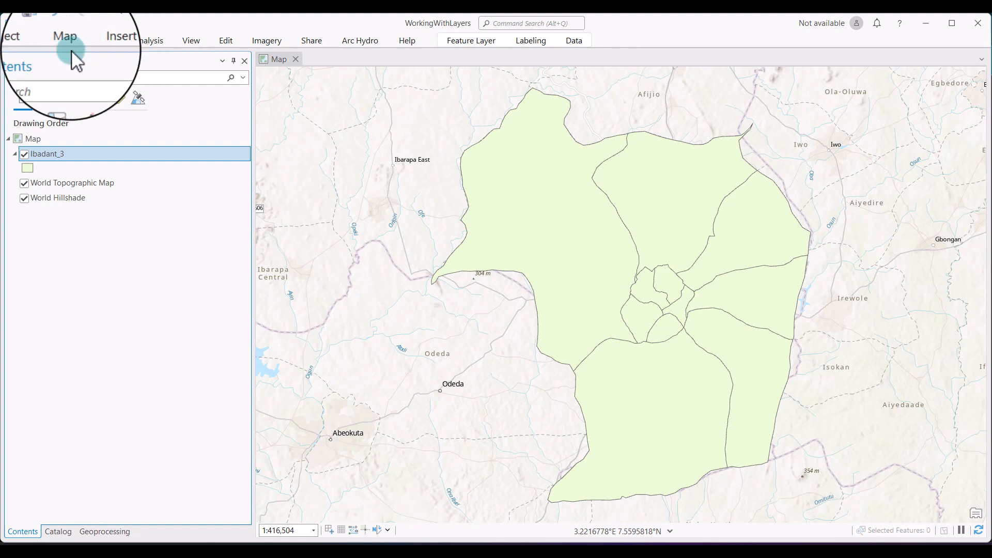
# Add the Ibadan_DEM.tif raster to the map from the Ibadan_DEM folder inside Tutorial File.
pyautogui.click(69, 36)
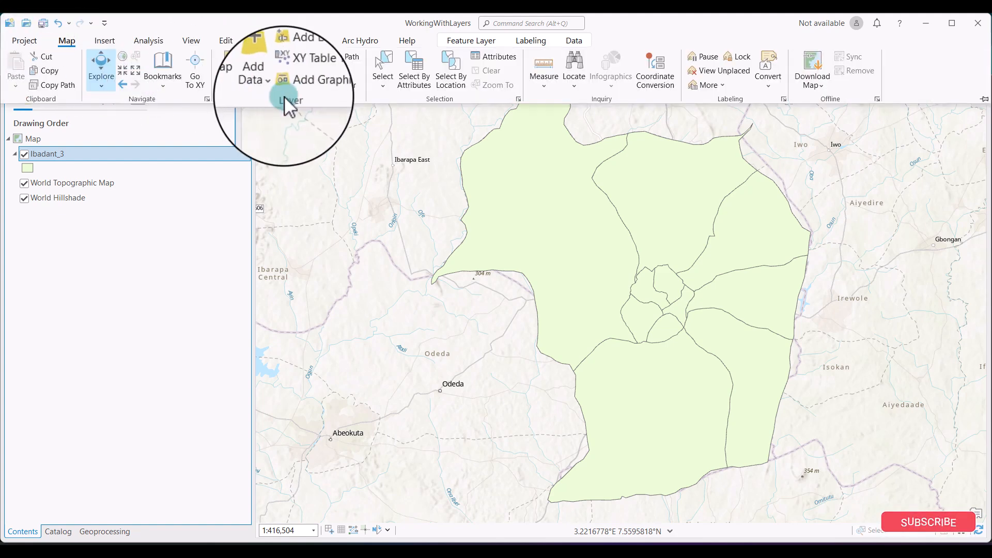
pyautogui.click(274, 85)
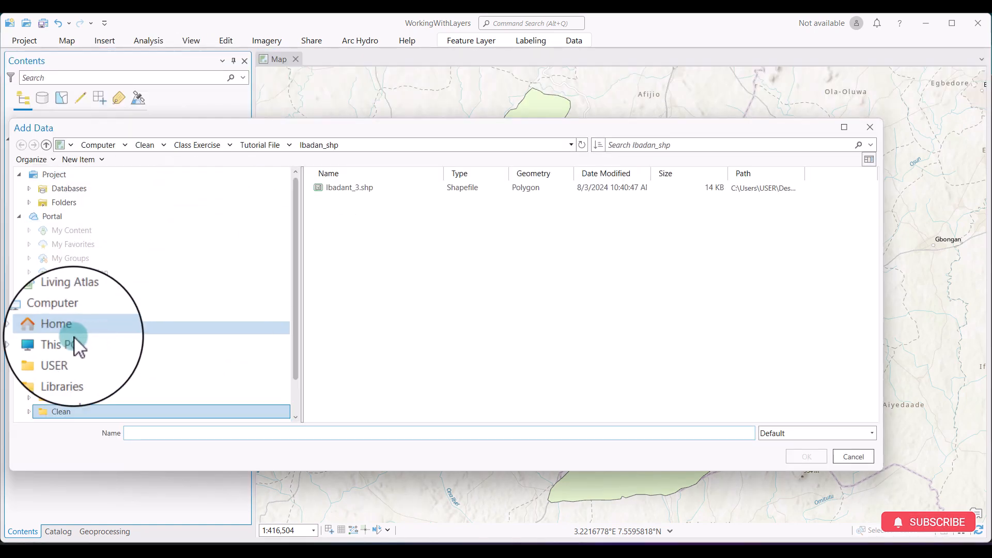
pyautogui.click(256, 145)
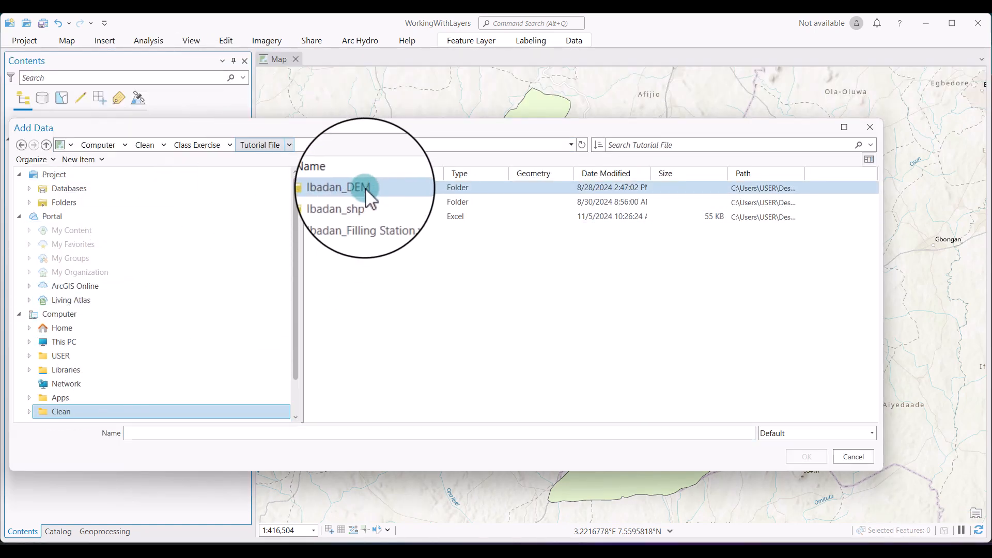
pyautogui.doubleClick(367, 188)
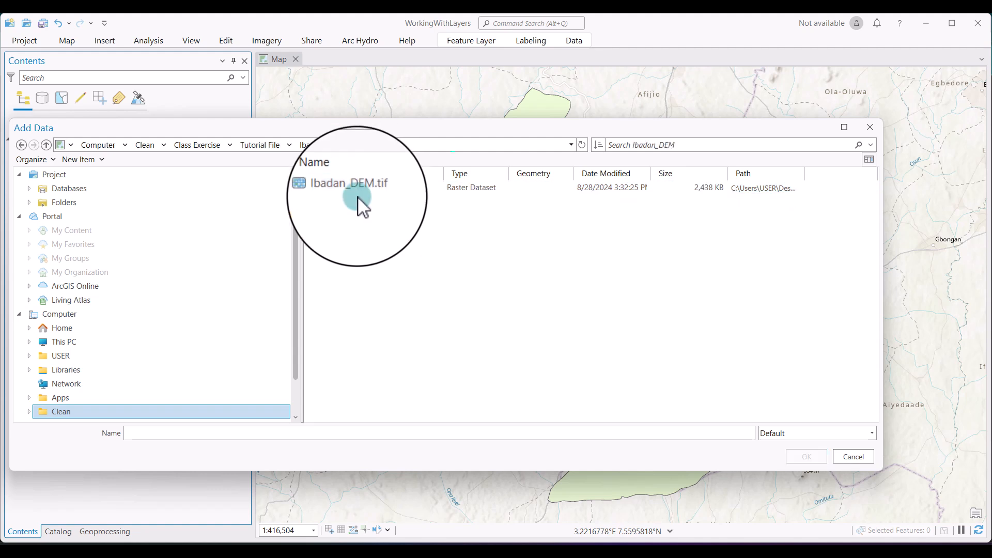
pyautogui.click(368, 189)
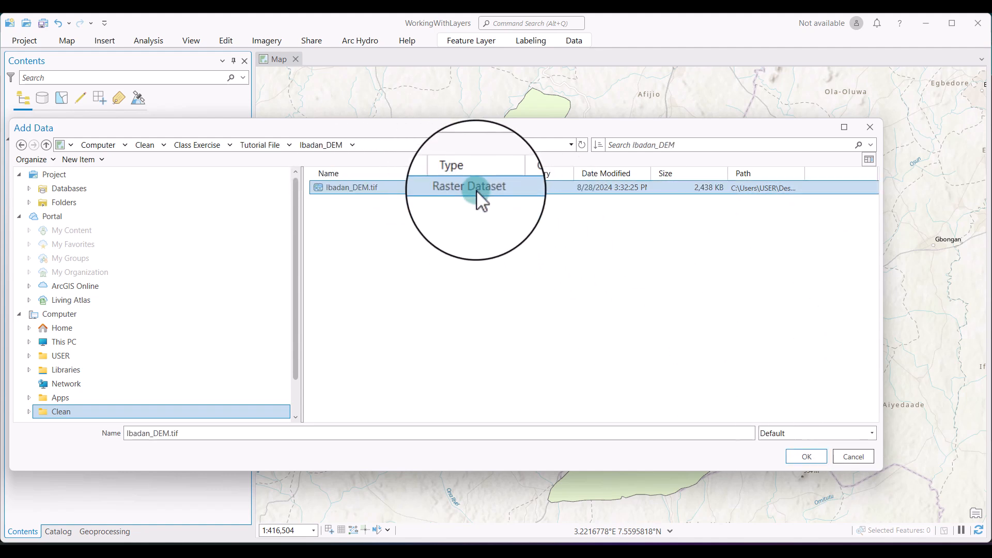
pyautogui.click(806, 457)
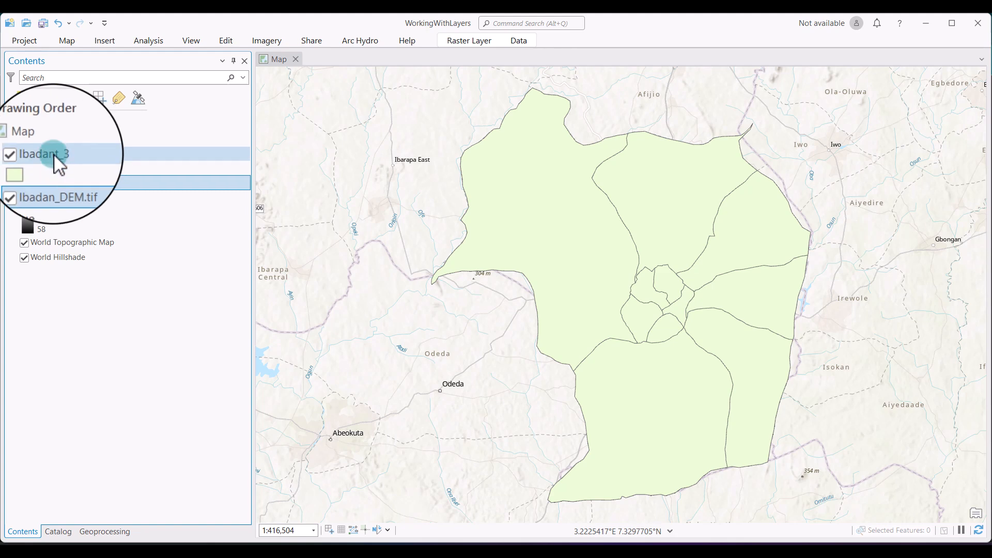
# Hide the Ibadant_3 layer to view the DEM beneath it, and turn the layer back on.
pyautogui.moveTo(54, 154); pyautogui.dragTo(53, 152)
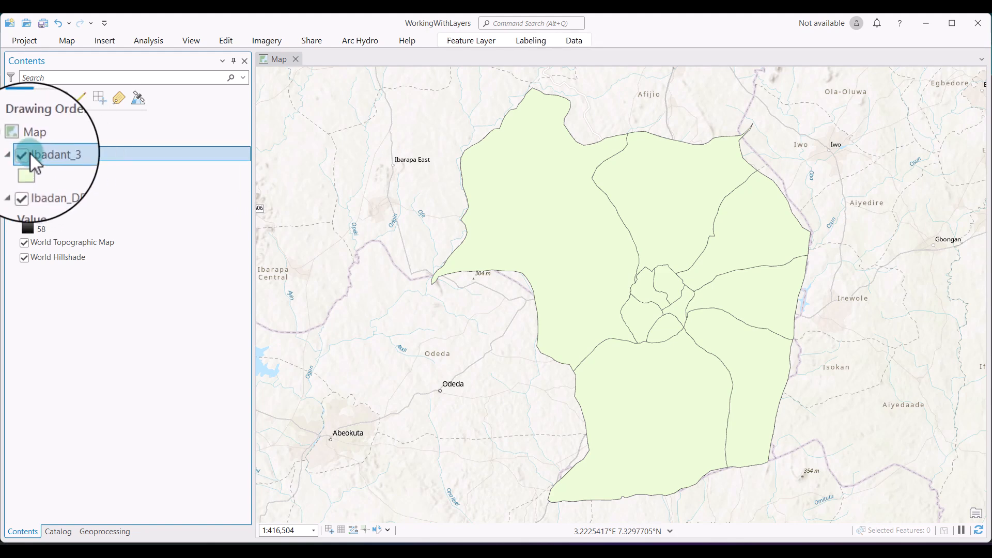
pyautogui.click(28, 153)
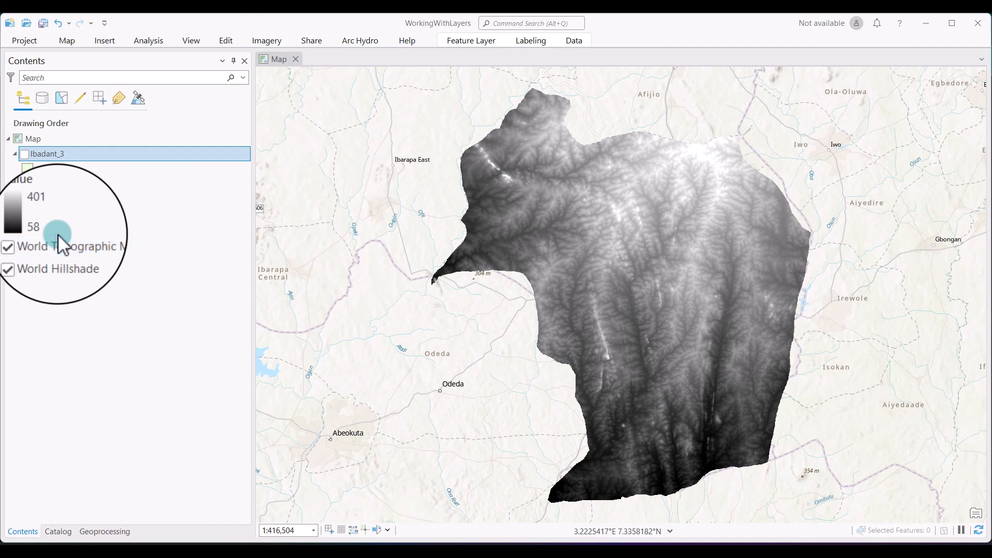
pyautogui.click(24, 154)
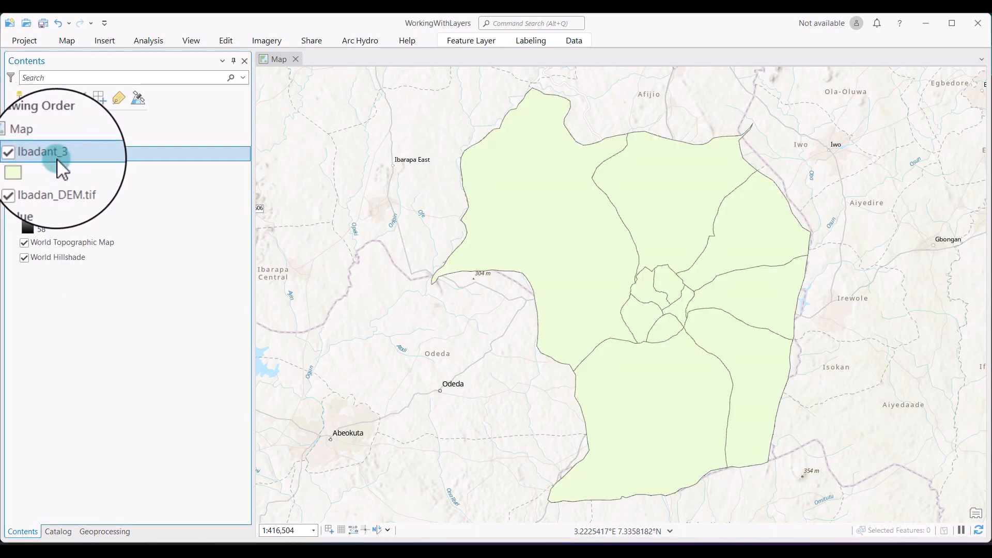
# Rename the Ibadant_3 layer to "Ibadan_ Boundary" in its layer properties and apply the change.
pyautogui.rightClick(61, 154)
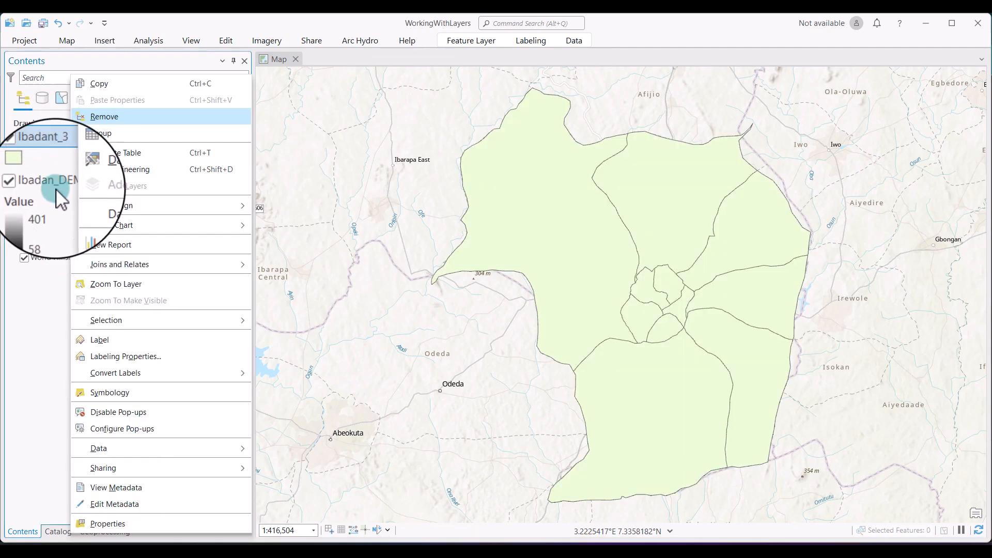
pyautogui.click(132, 524)
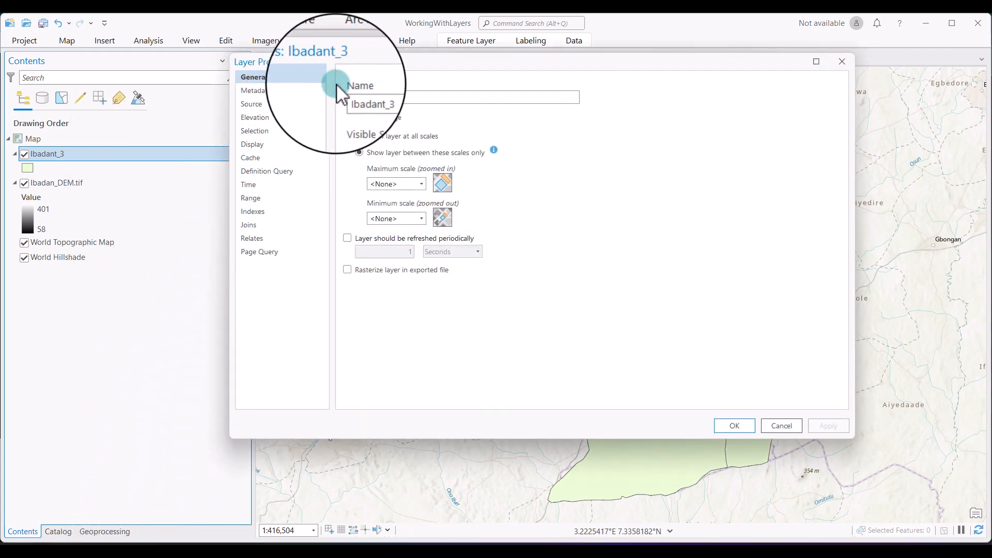
pyautogui.click(383, 97)
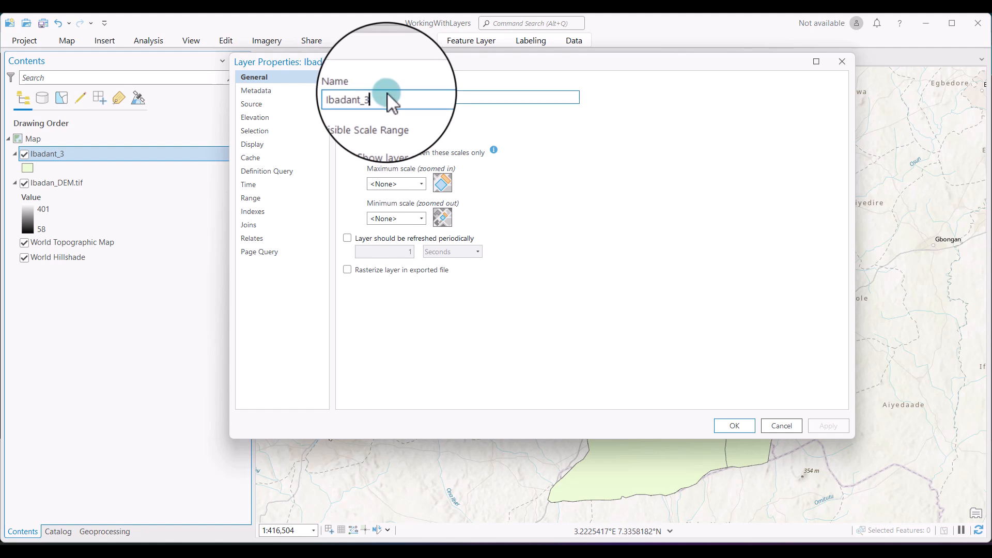
pyautogui.press('BackSpace')
pyautogui.press('BackSpace')
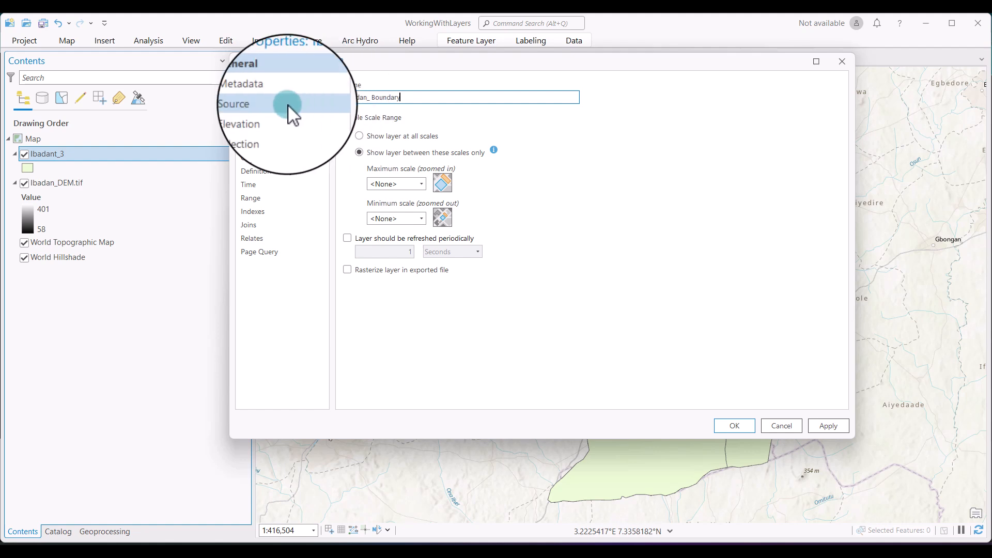
pyautogui.click(847, 424)
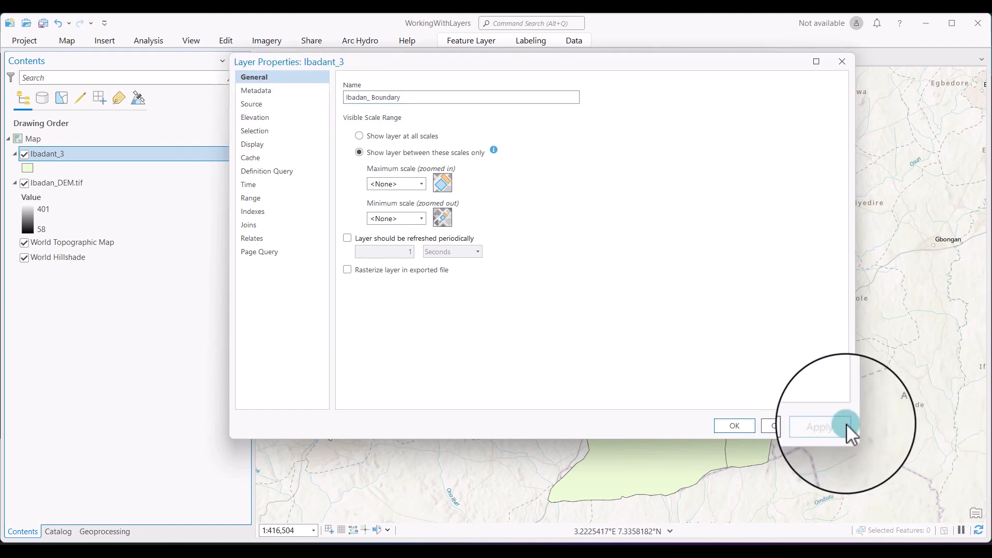
# Examine the boundary layer's data source, extent, spatial reference, and domain, resolution and tolerance details, and close its properties.
pyautogui.click(276, 102)
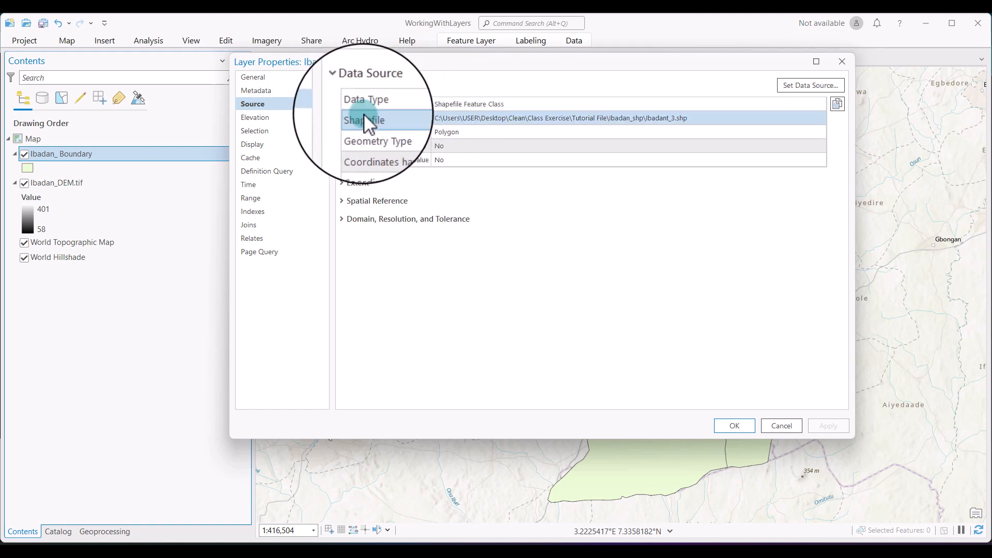
pyautogui.click(344, 184)
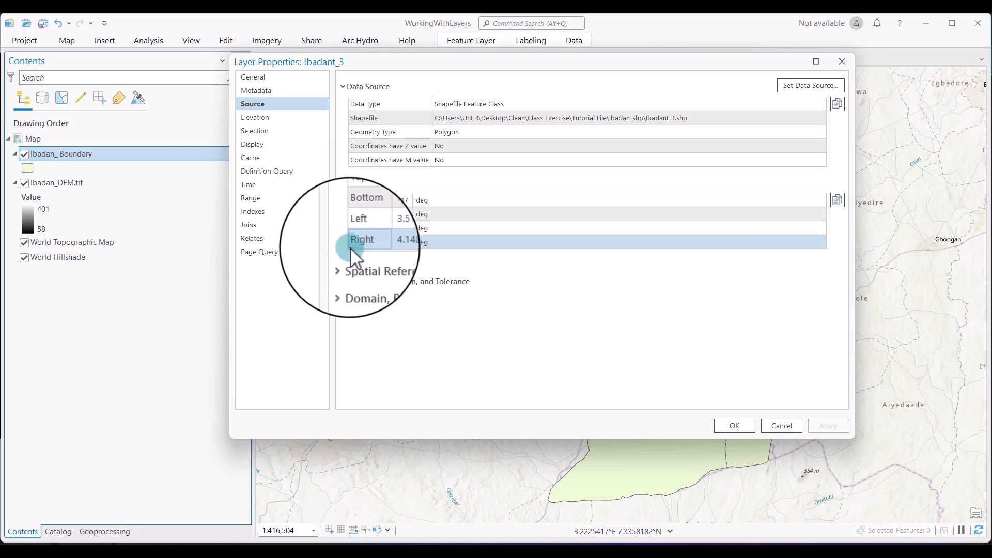
pyautogui.click(345, 264)
pyautogui.scroll(-1, 352, 262)
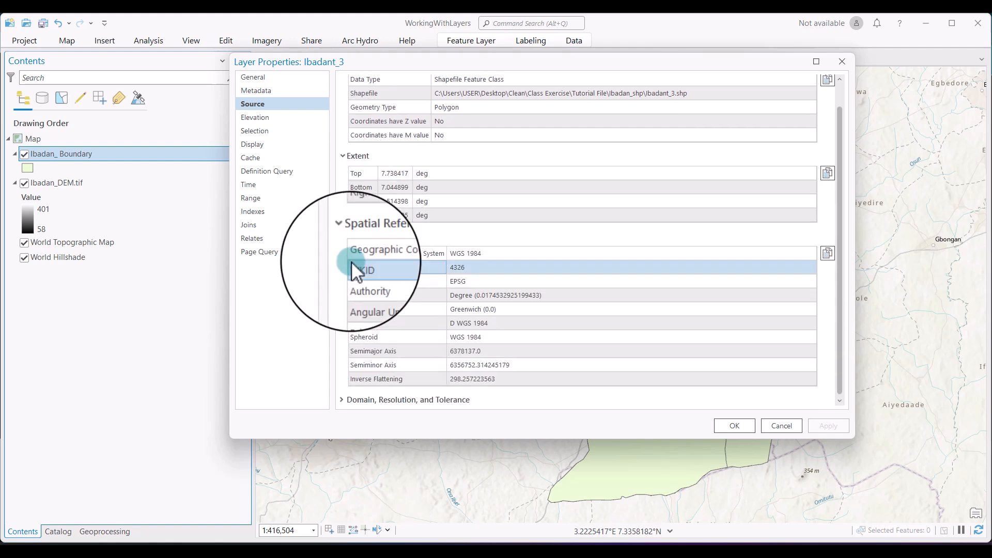
pyautogui.click(357, 400)
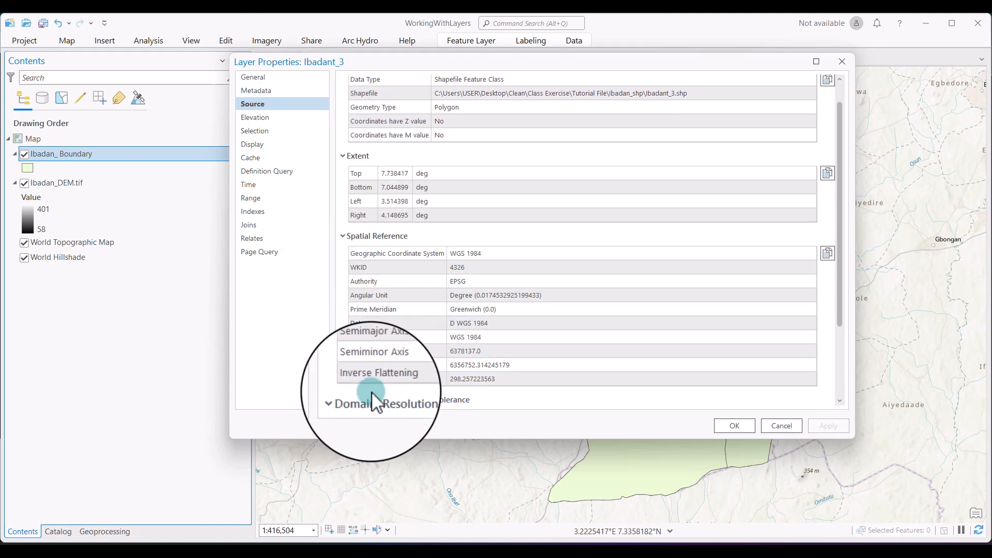
pyautogui.scroll(-4, 377, 390)
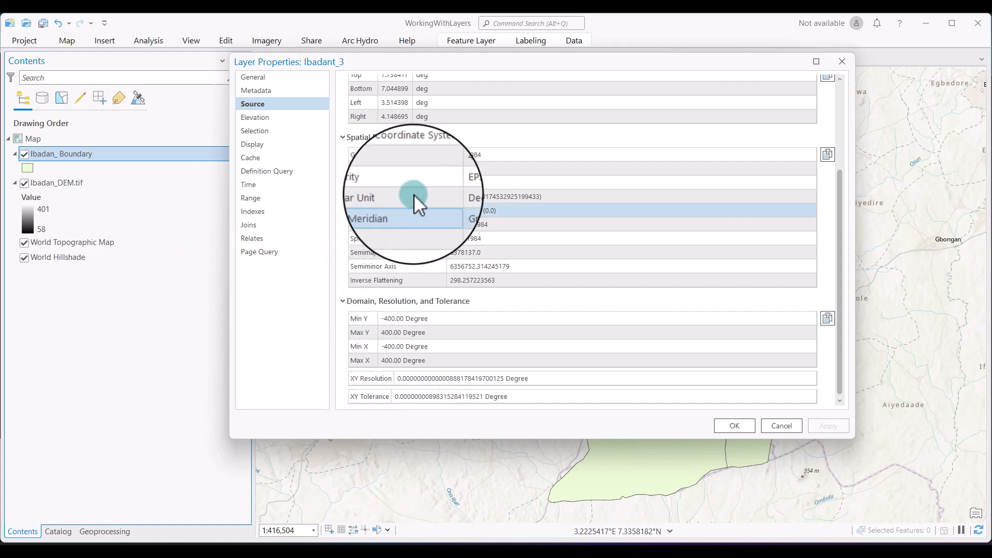
pyautogui.click(852, 59)
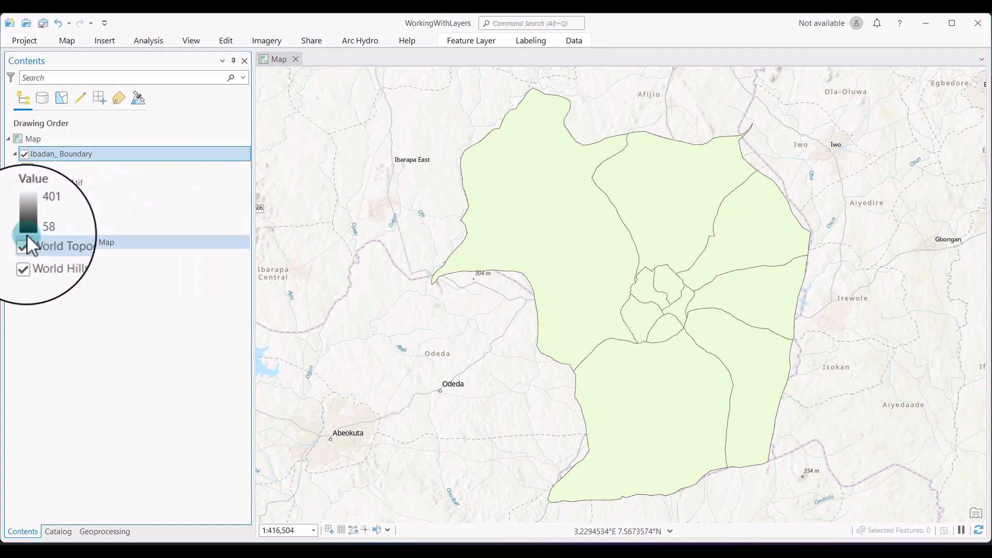
# Rename the Ibadan_DEM.tif layer to Ibadan_DEM in its layer properties.
pyautogui.rightClick(80, 184)
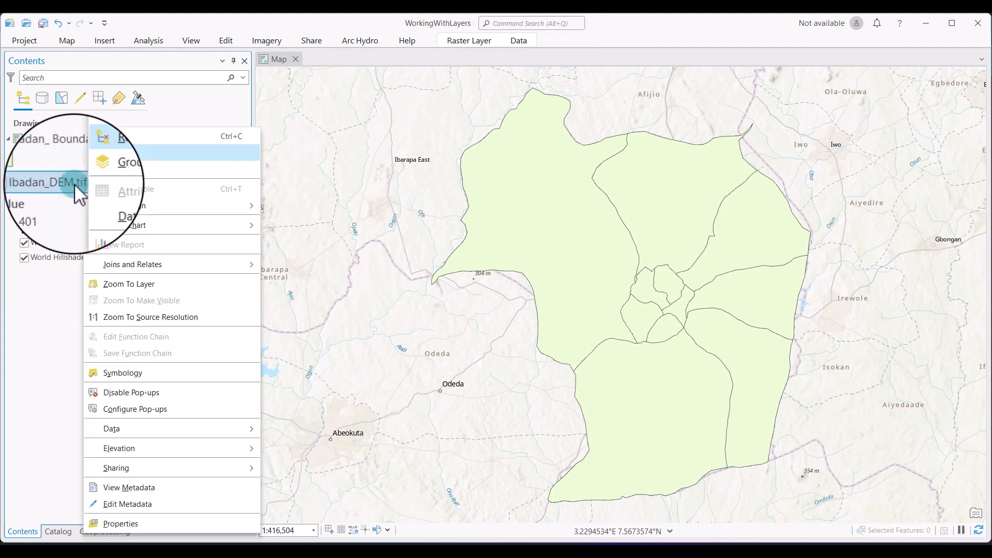
pyautogui.click(129, 524)
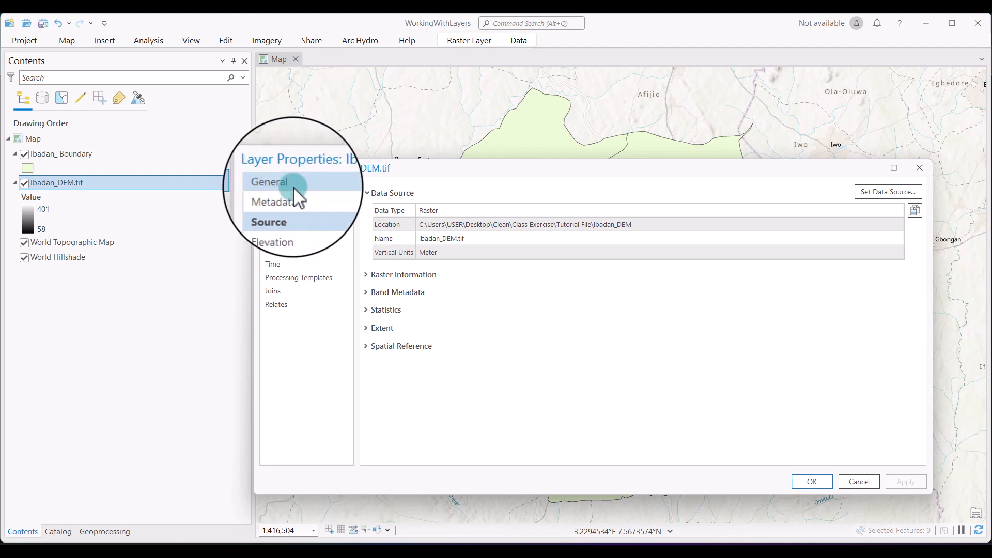
pyautogui.click(331, 184)
pyautogui.click(423, 205)
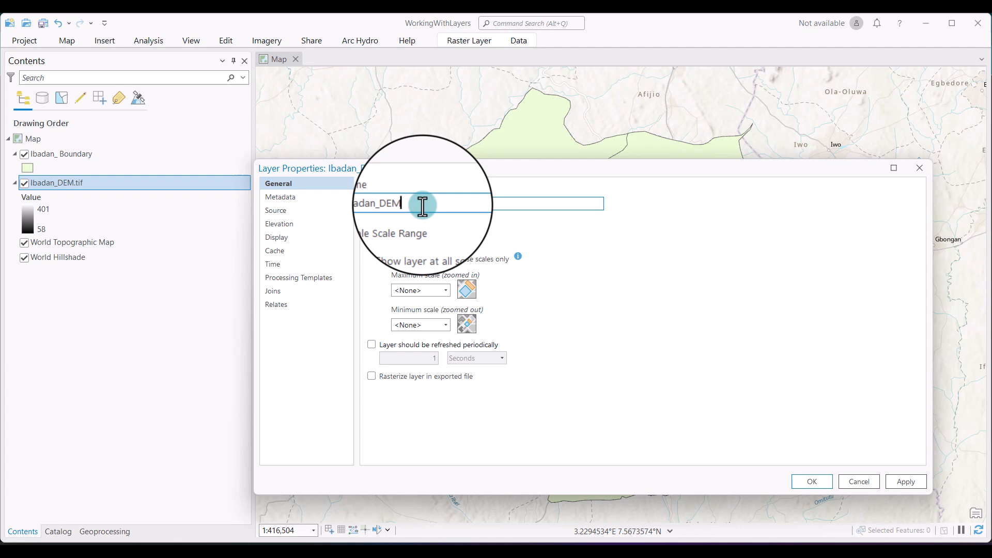
pyautogui.click(906, 482)
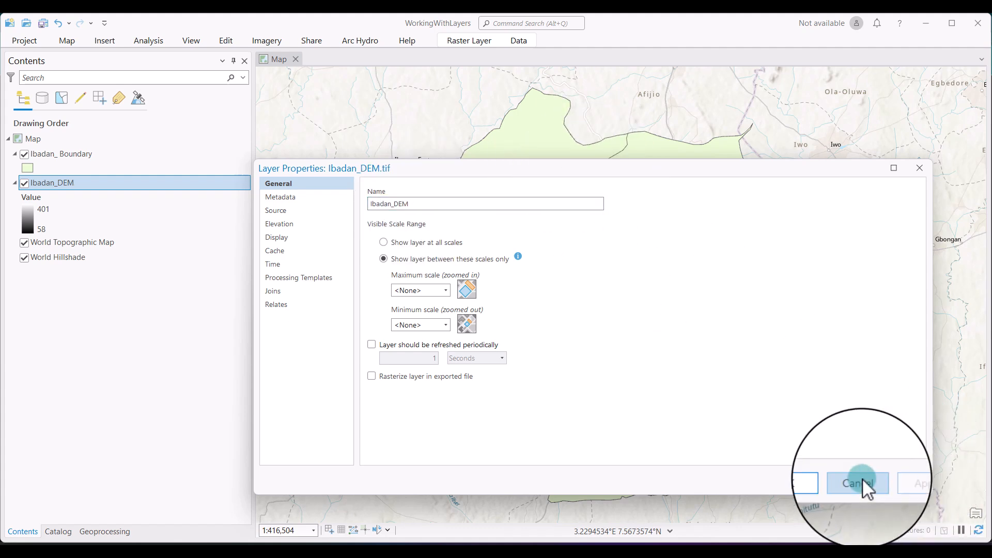
pyautogui.click(822, 485)
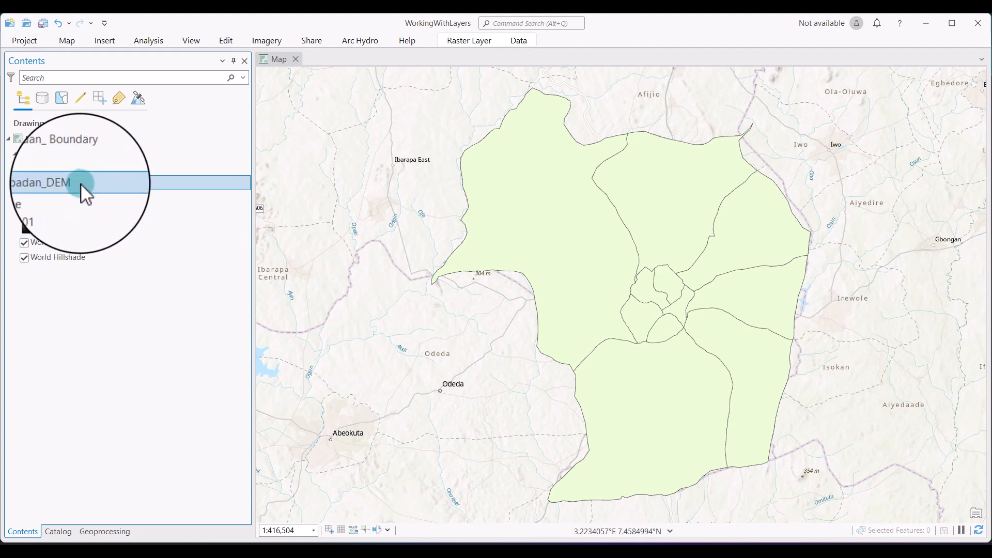
# Open the symbology settings of the Ibadan_ Boundary layer.
pyautogui.click(89, 154)
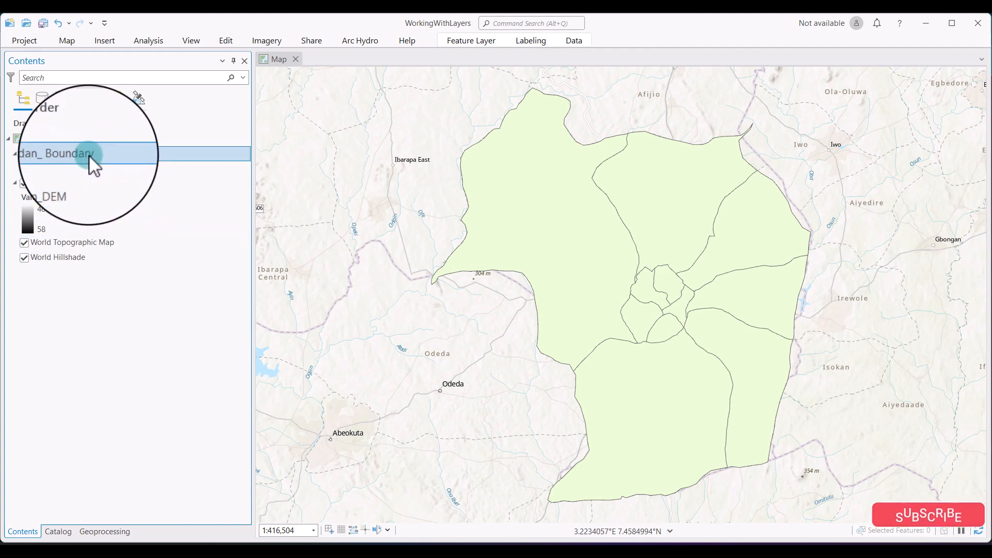
pyautogui.rightClick(89, 154)
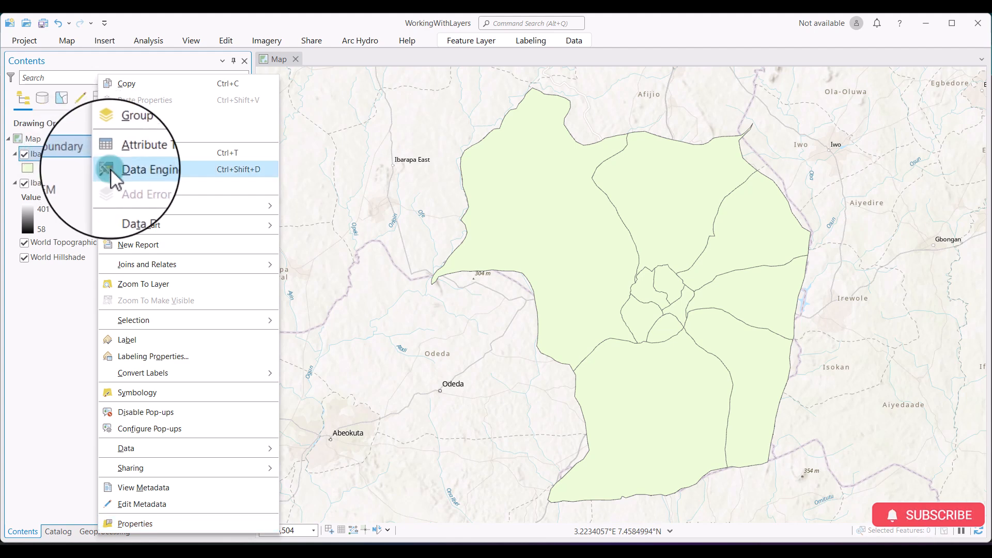
pyautogui.rightClick(85, 156)
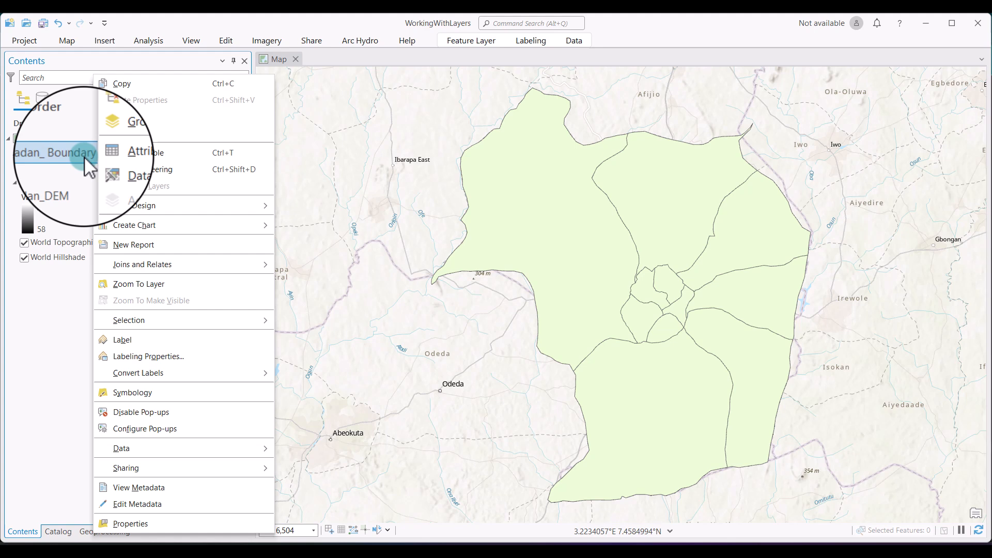
pyautogui.click(143, 396)
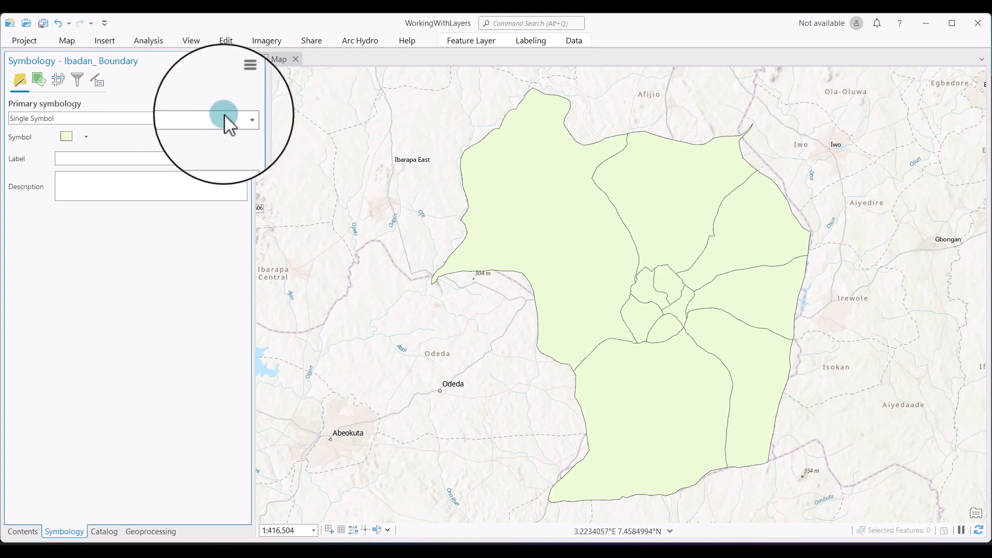
# Symbolize the Ibadan_ Boundary layer with Unique Values based on the NAME_2 field.
pyautogui.click(238, 119)
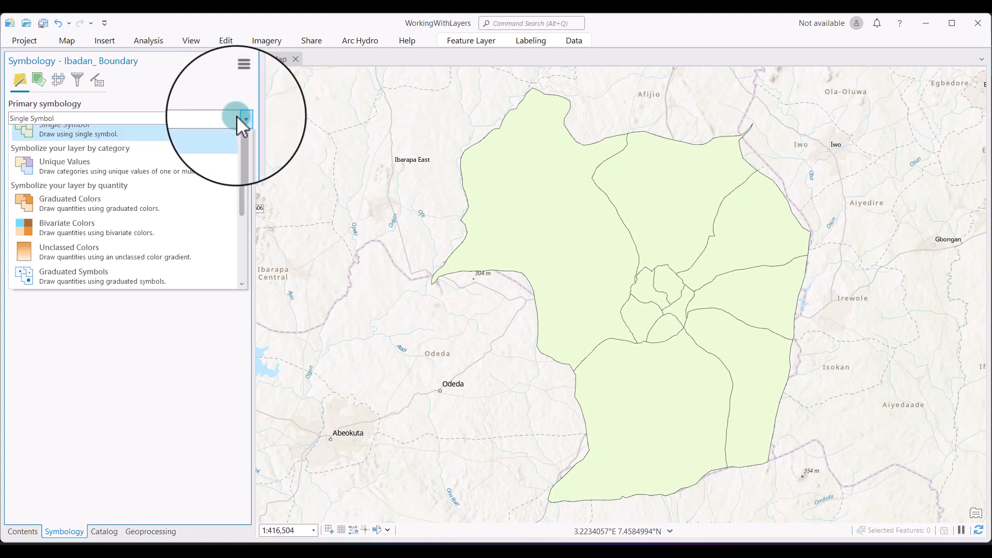
pyautogui.click(102, 185)
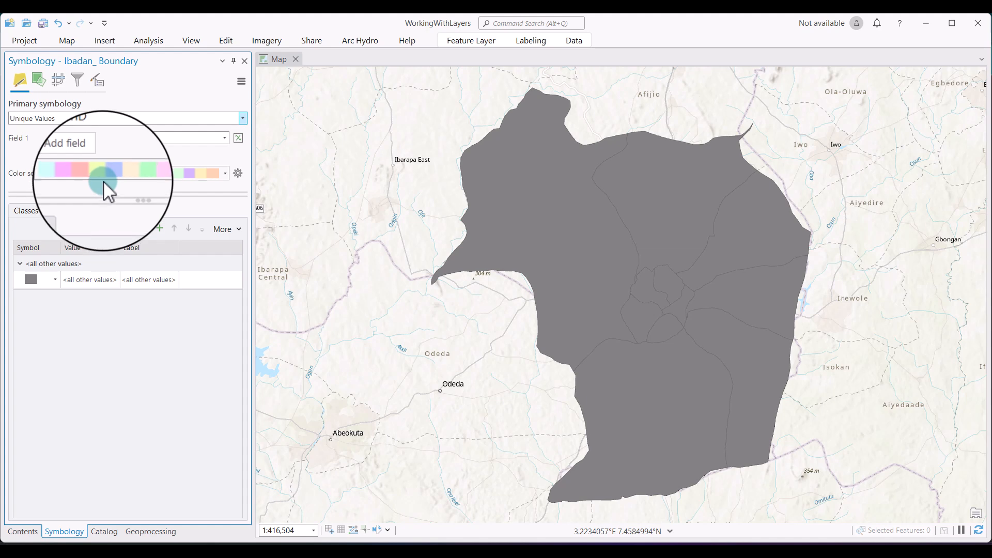
pyautogui.click(224, 137)
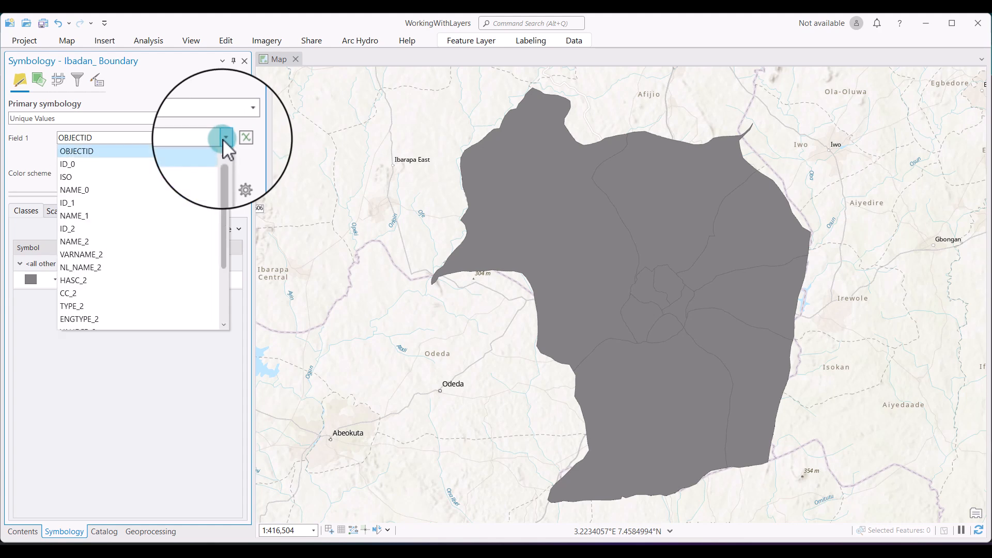
pyautogui.click(88, 241)
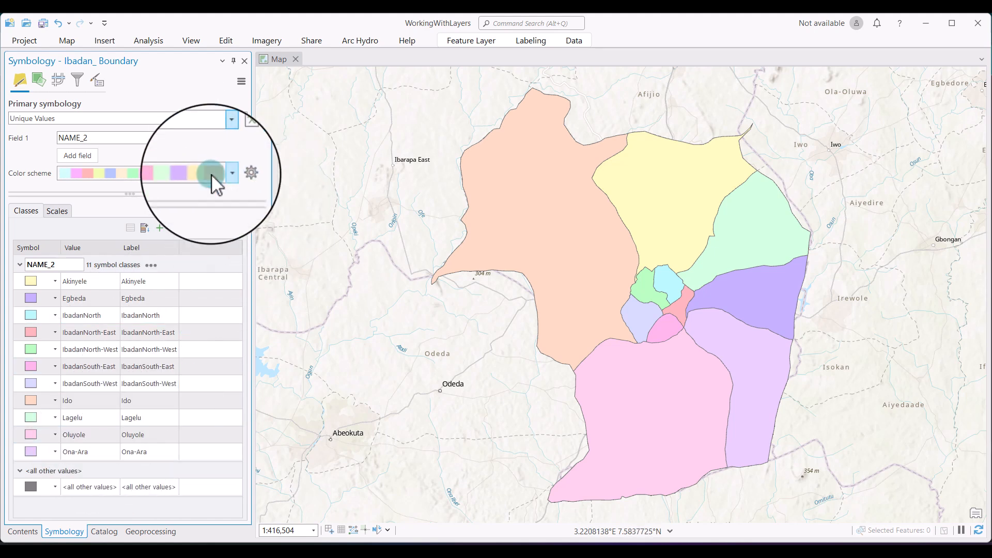
# Apply a saturated multicolour scheme to the boundary classes and close the symbology settings.
pyautogui.click(224, 173)
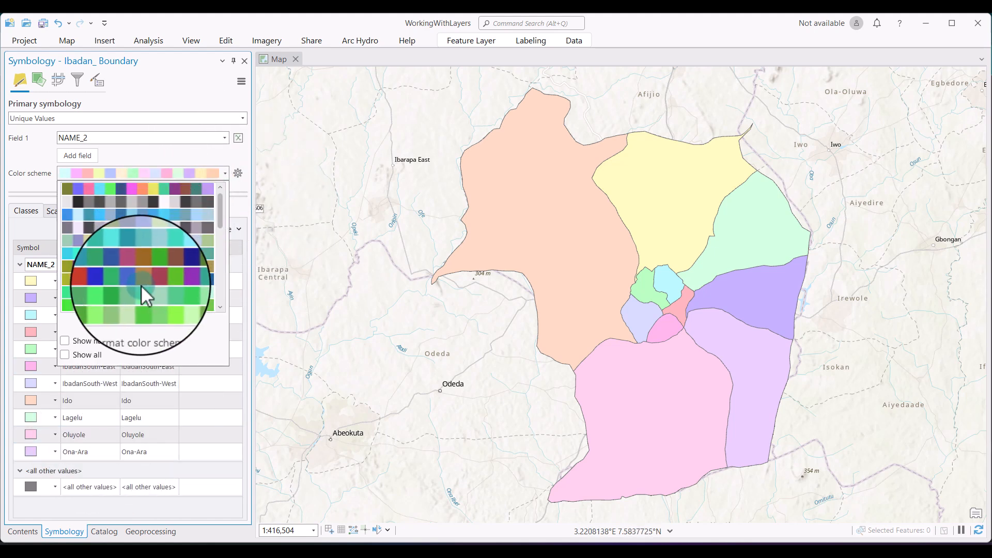
pyautogui.click(142, 279)
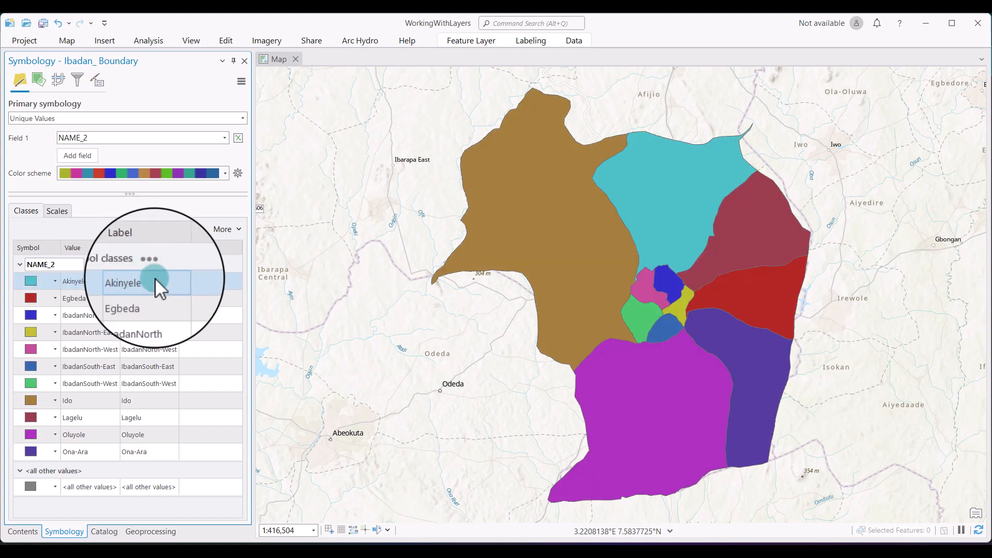
pyautogui.click(244, 60)
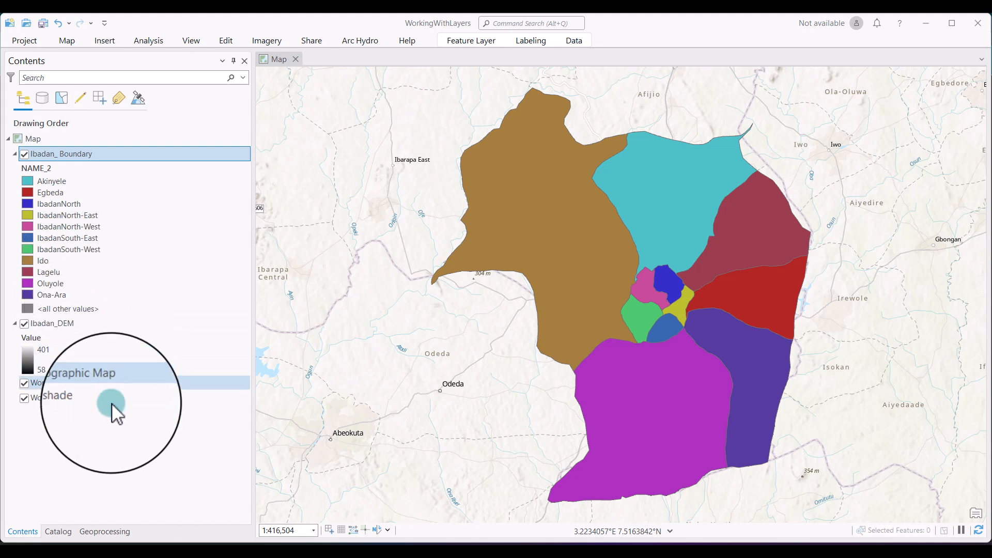
# Turn off all map layers at once, then make only Ibadan_DEM and Ibadan_ Boundary visible again.
pyautogui.click(25, 154)
pyautogui.click(25, 154)
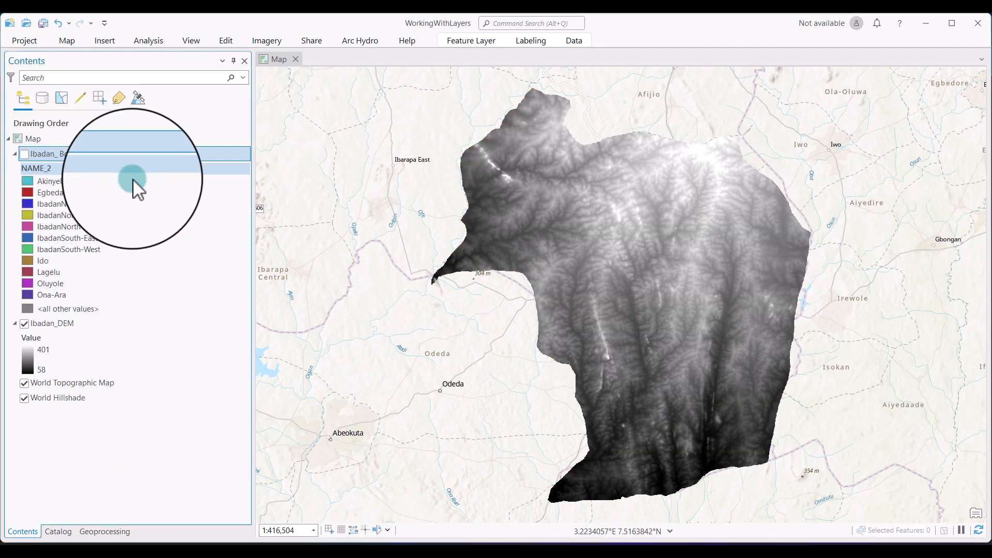
pyautogui.keyDown('ctrl'); pyautogui.click(24, 323); pyautogui.keyUp('ctrl')
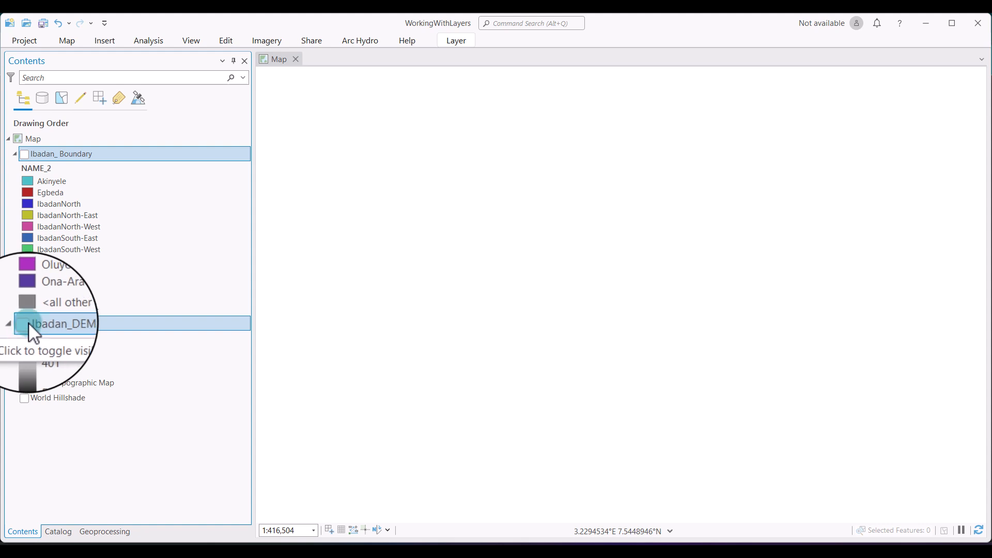
pyautogui.click(26, 324)
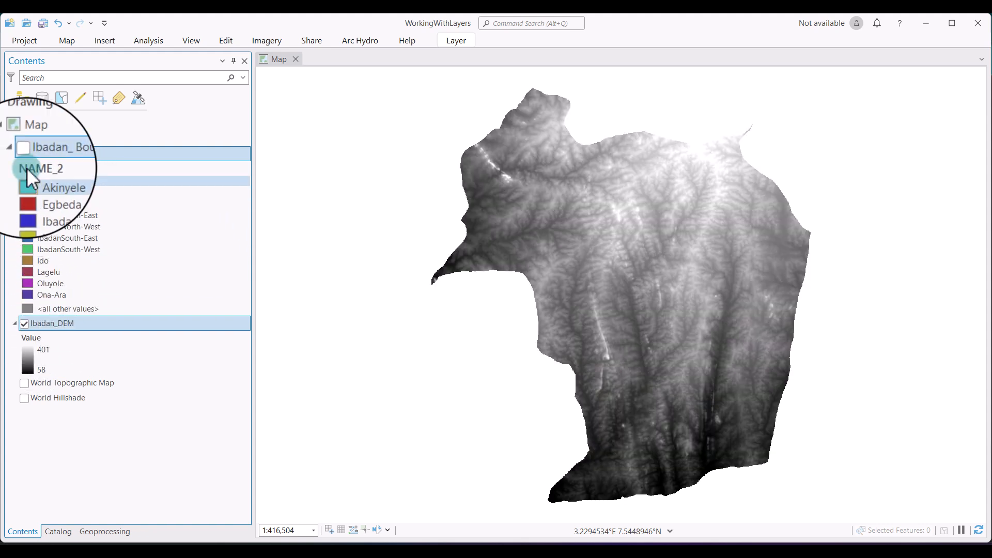
pyautogui.click(24, 154)
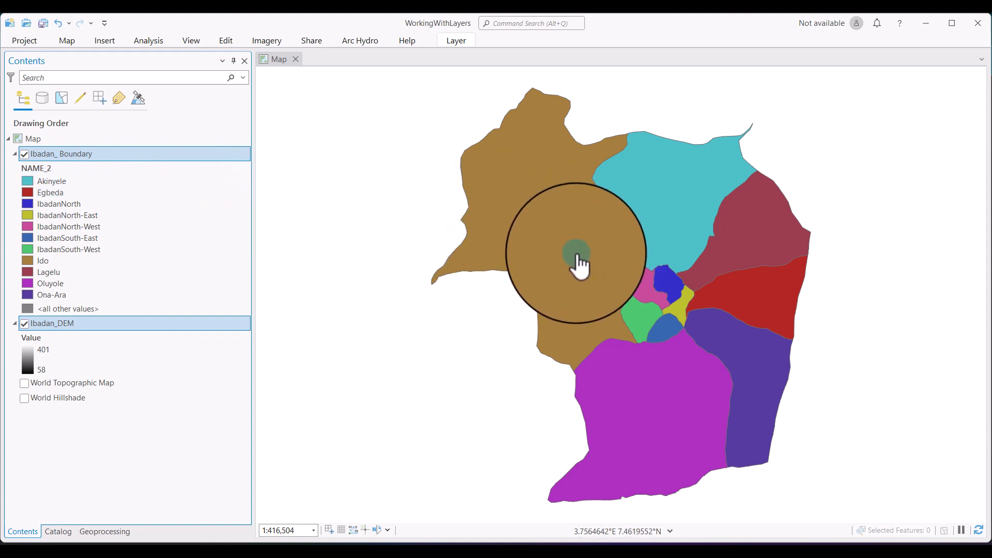
# Limit the Ibadan_ Boundary layer's visible scale range to a maximum of 1:100,000 and a minimum of 1:500,000 in its layer properties.
pyautogui.click(113, 153)
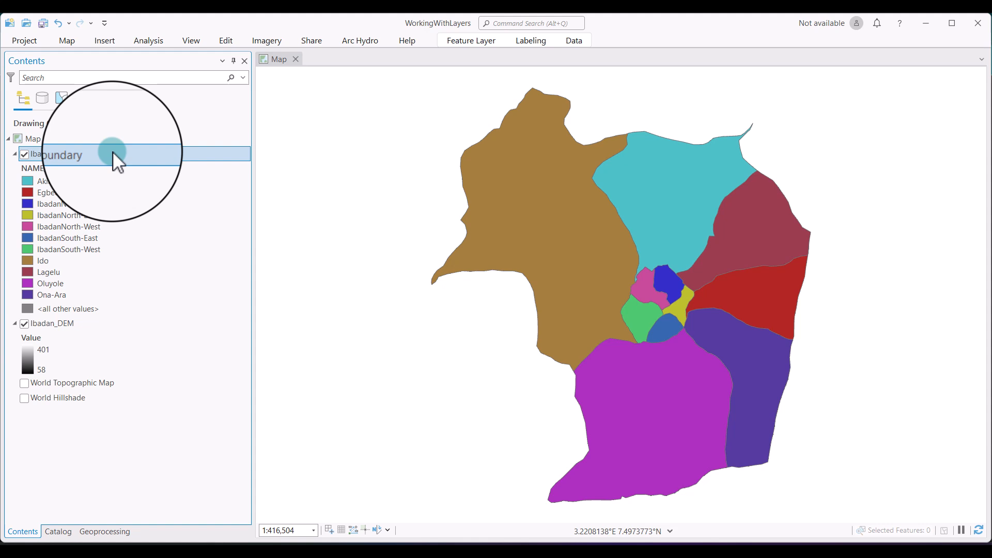
pyautogui.rightClick(113, 151)
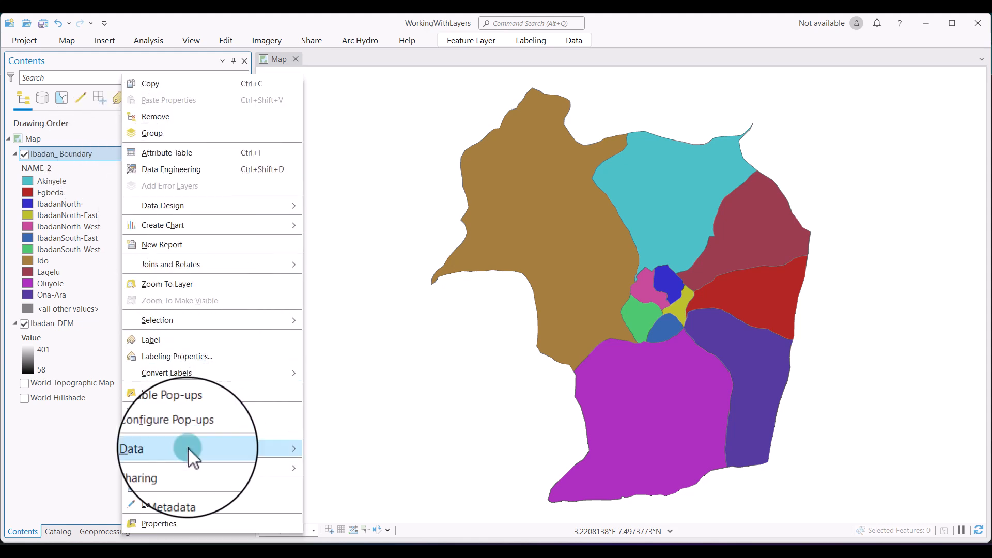
pyautogui.click(189, 520)
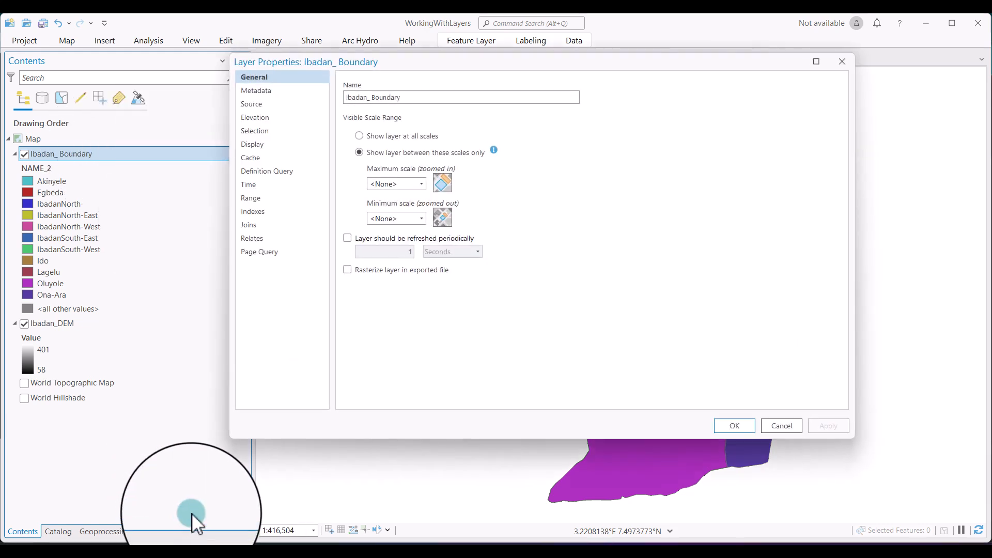
pyautogui.click(421, 185)
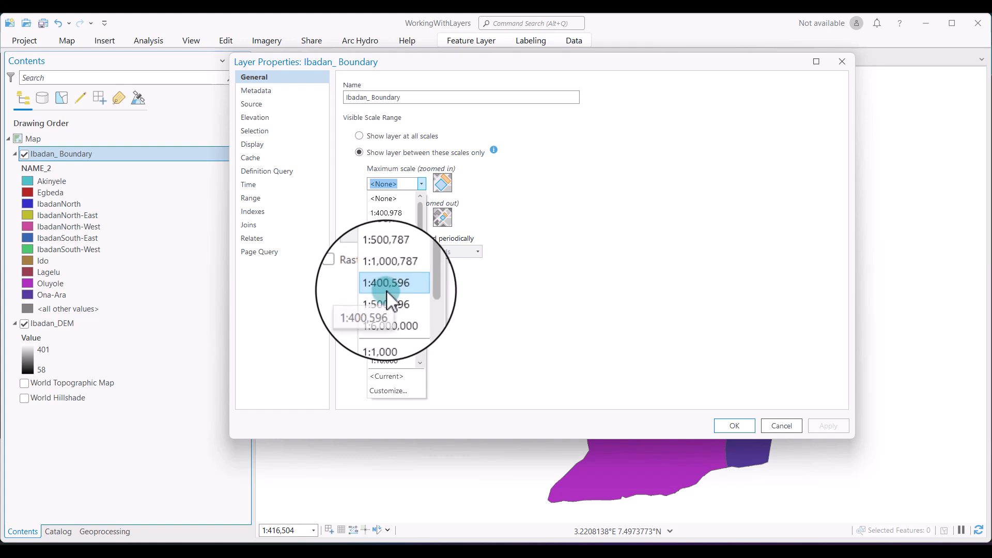
pyautogui.click(395, 253)
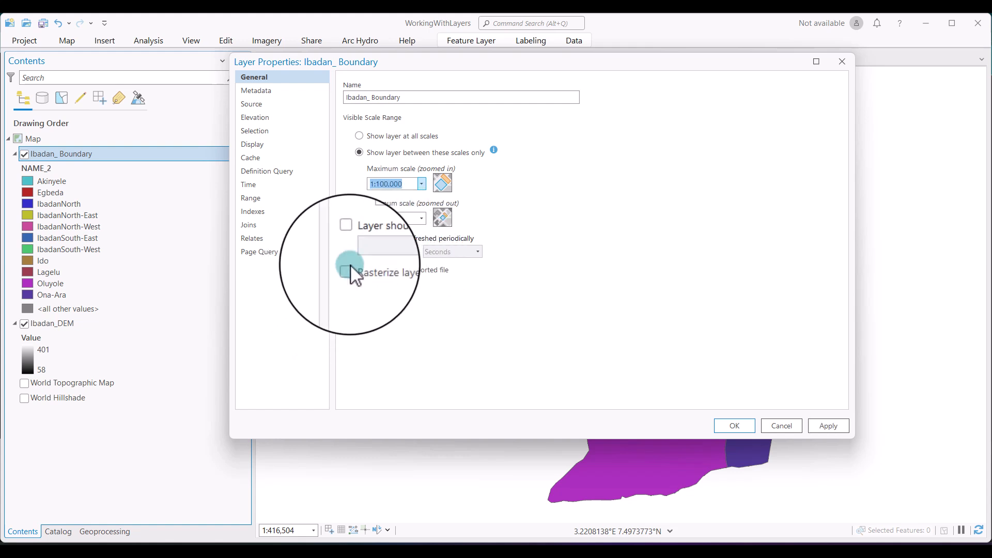
pyautogui.click(422, 218)
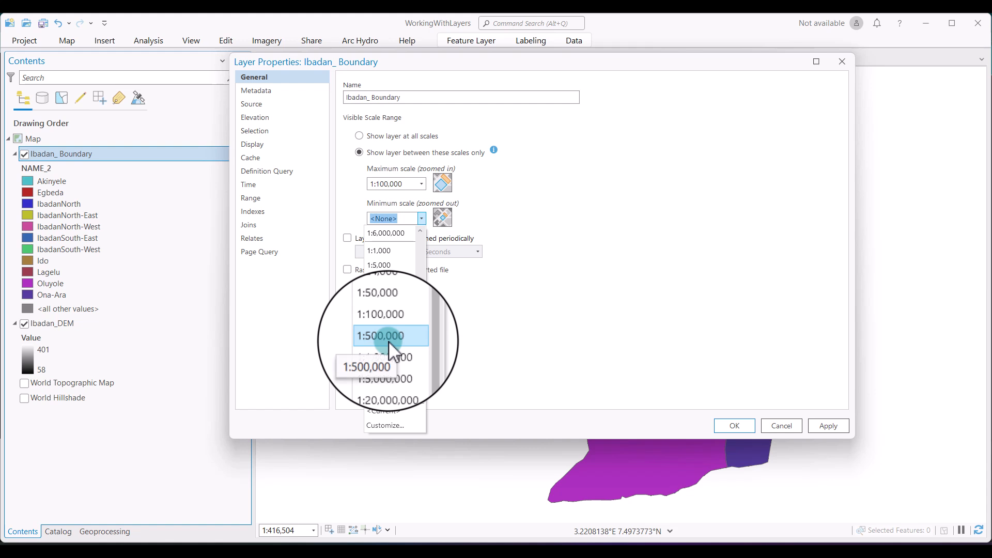
pyautogui.click(388, 340)
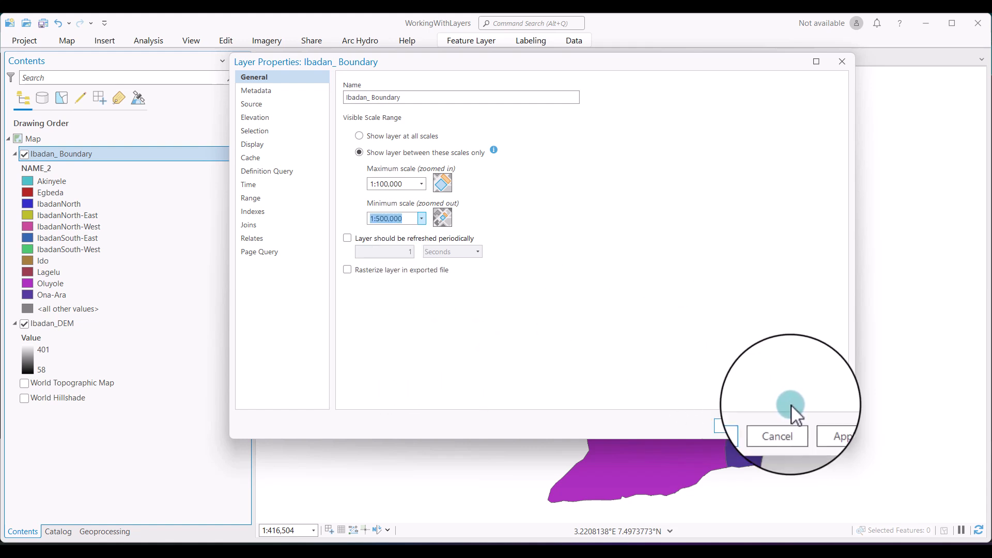
pyautogui.click(822, 426)
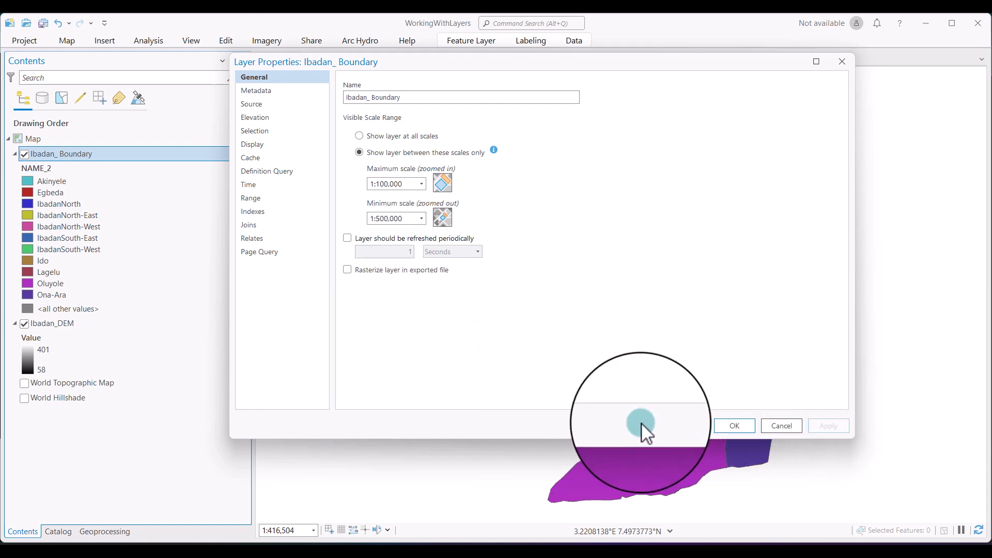
pyautogui.click(726, 427)
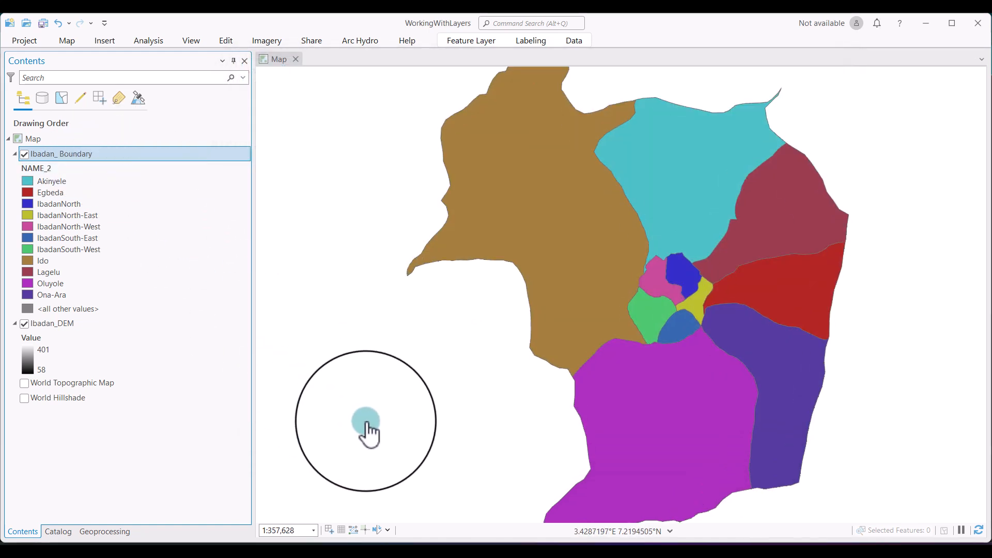
# Set the map scale to 1:50,000 to check the boundary layer's visibility beyond its maximum scale.
pyautogui.click(292, 532)
pyautogui.click(278, 531)
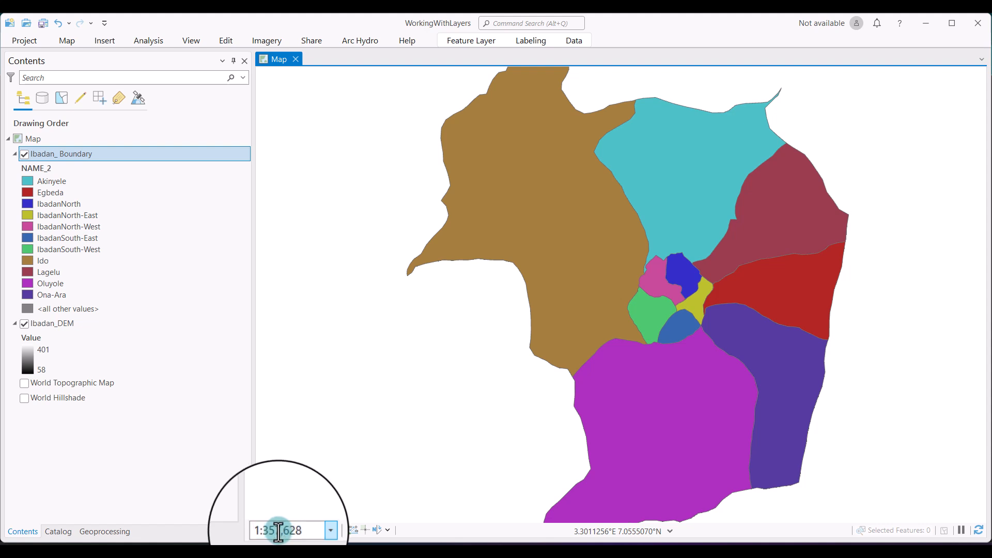
pyautogui.press('BackSpace')
pyautogui.press('BackSpace')
pyautogui.press('BackSpace')
pyautogui.press('BackSpace')
pyautogui.write('1')
pyautogui.press('BackSpace')
pyautogui.write('50')
pyautogui.press('Delete')
pyautogui.press('Delete')
pyautogui.press('Delete')
pyautogui.write('00')
pyautogui.press('Return')
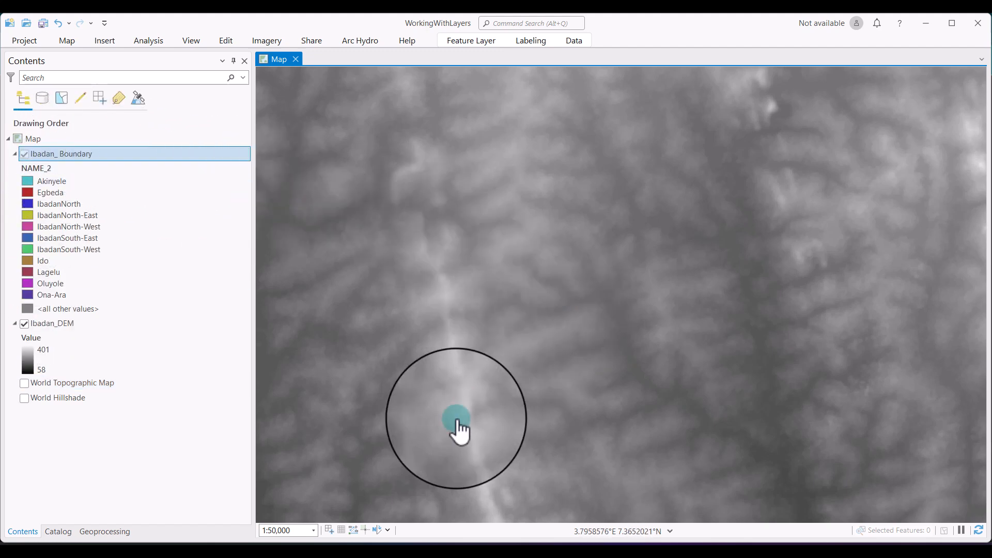
# Set the map scale to 1:600,000 to check the boundary layer's visibility beyond its minimum scale.
pyautogui.click(270, 536)
pyautogui.click(275, 534)
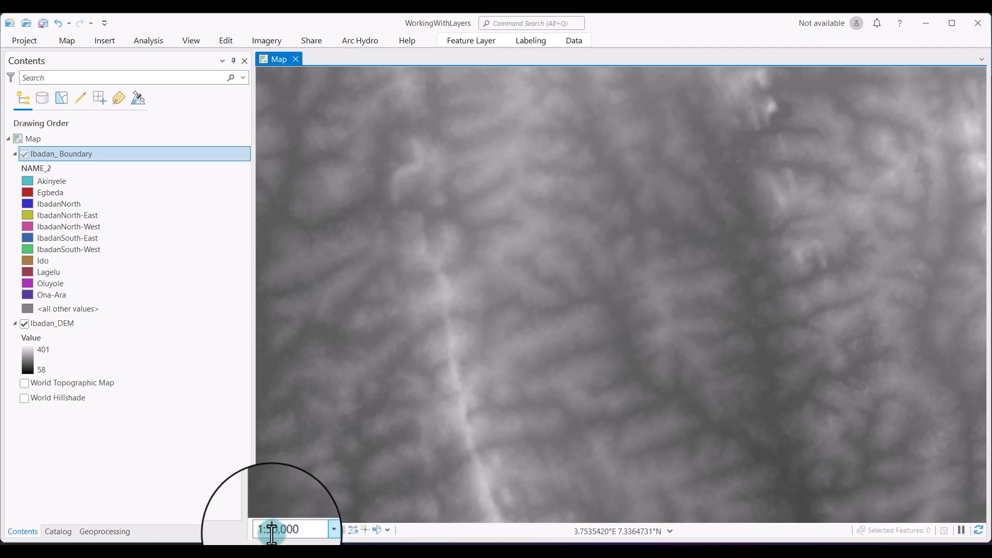
pyautogui.press('BackSpace')
pyautogui.write('50')
pyautogui.press('BackSpace')
pyautogui.write('0')
pyautogui.press('Return')
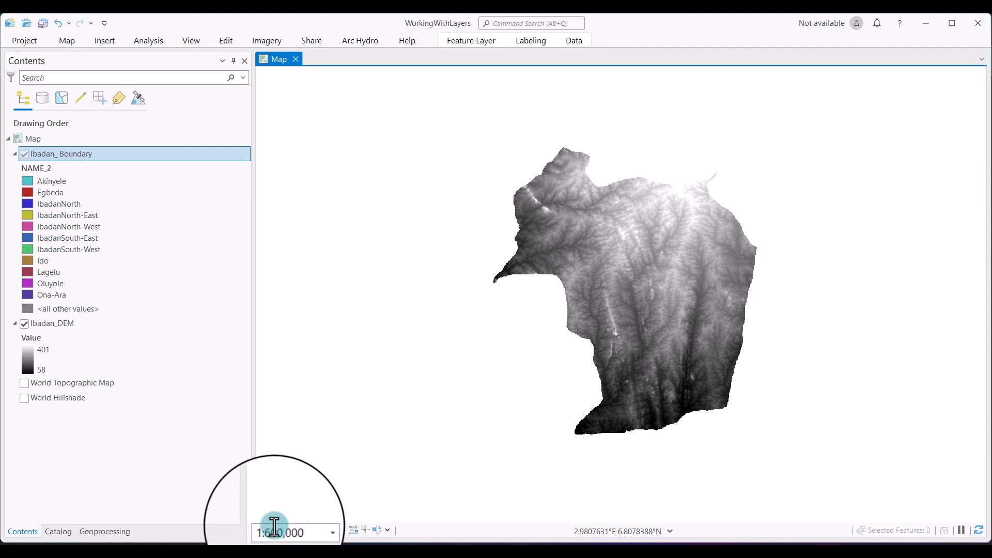
# Set the map scale to 1:500,000 to check the boundary layer at its minimum scale limit.
pyautogui.click(270, 534)
pyautogui.click(270, 535)
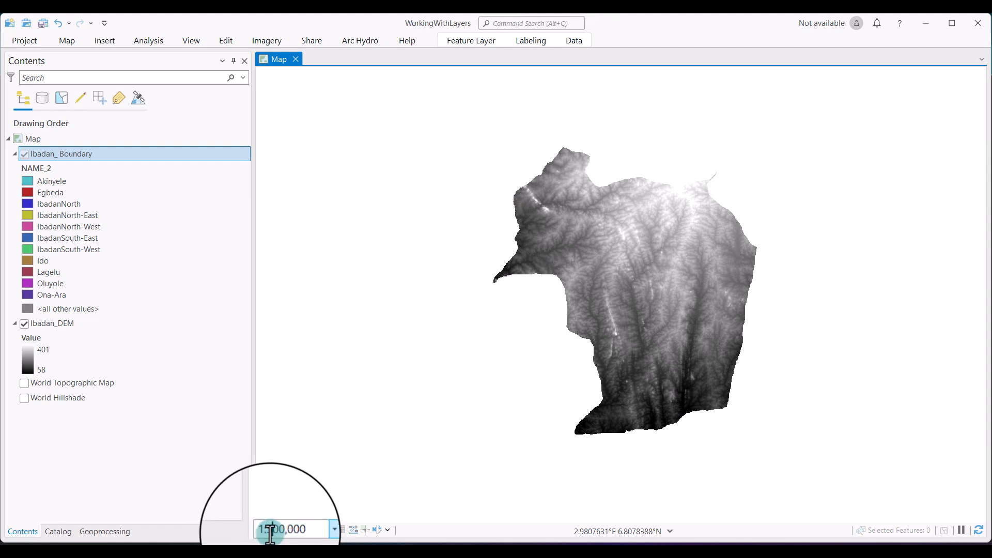
pyautogui.press('Return')
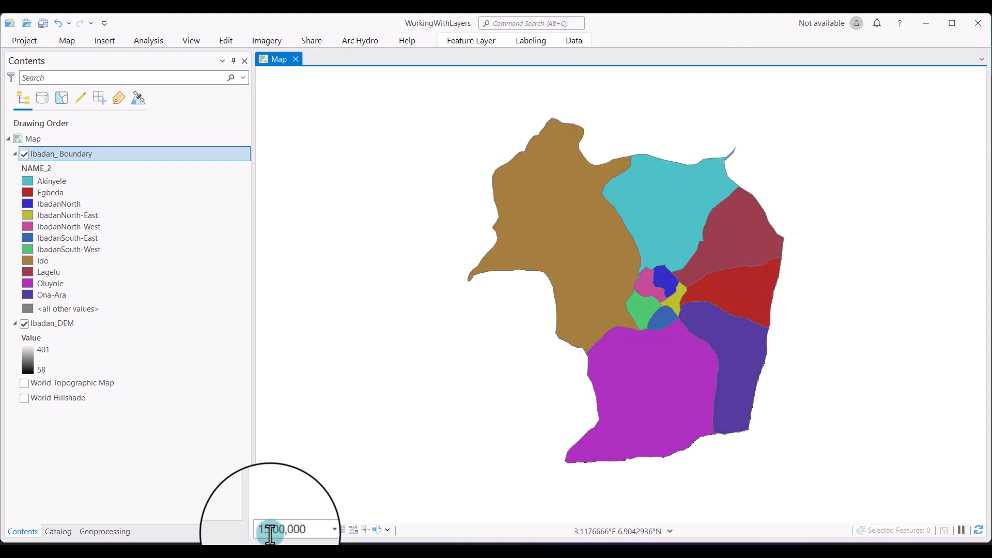